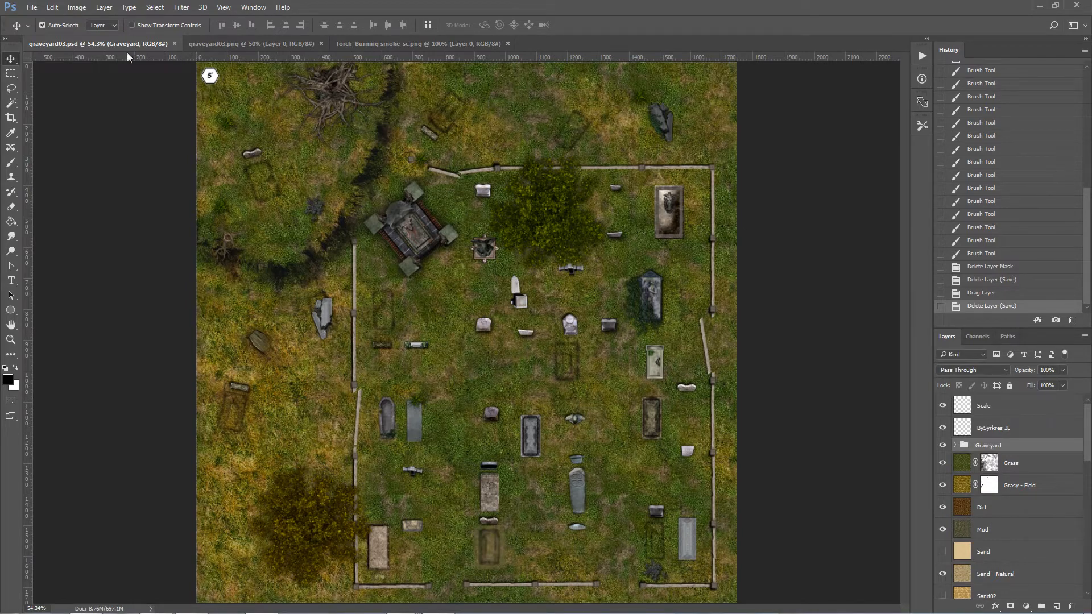
# Step: Hide and reshow the Graveyard group and compare the map with graveyard03.png, returning to graveyard03.psd
pyautogui.click(942, 445)
pyautogui.click(942, 446)
pyautogui.click(255, 44)
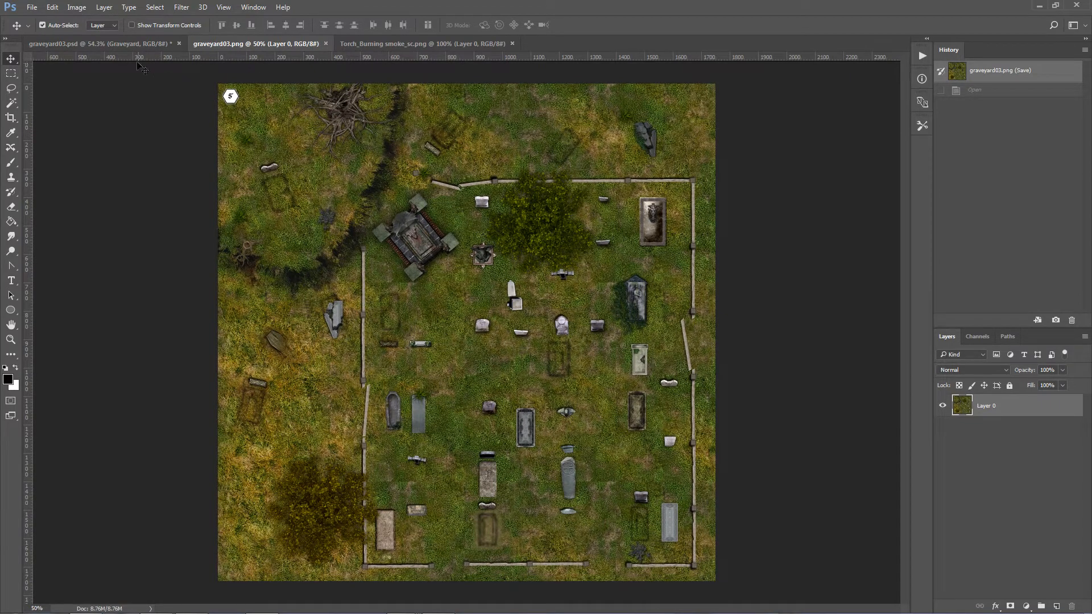
pyautogui.click(122, 45)
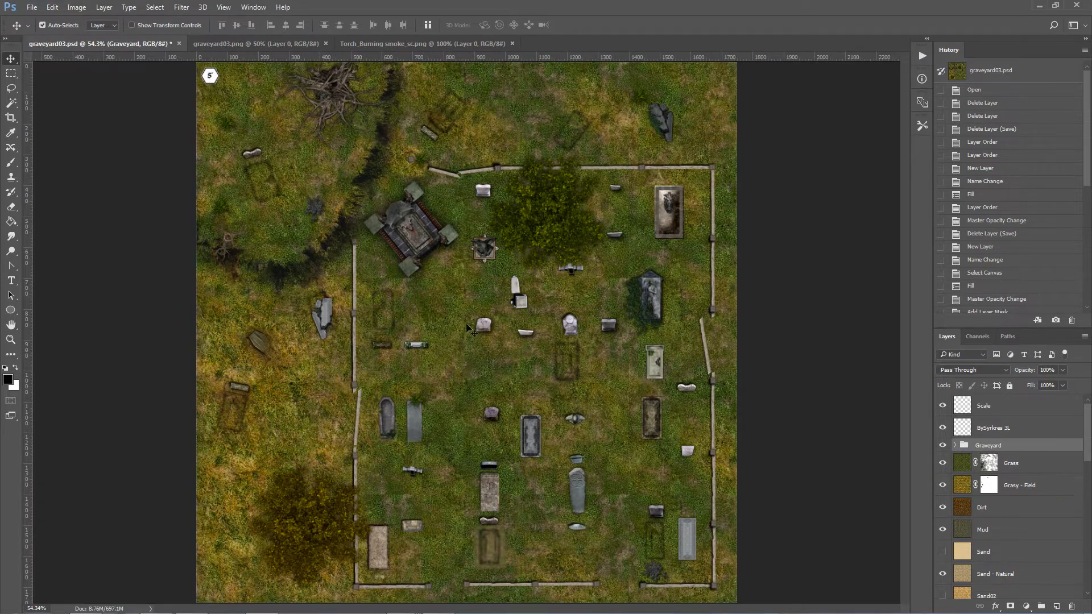
# Step: Create a new layer above the Graveyard group and name it "Night Overlay"
pyautogui.click(1055, 606)
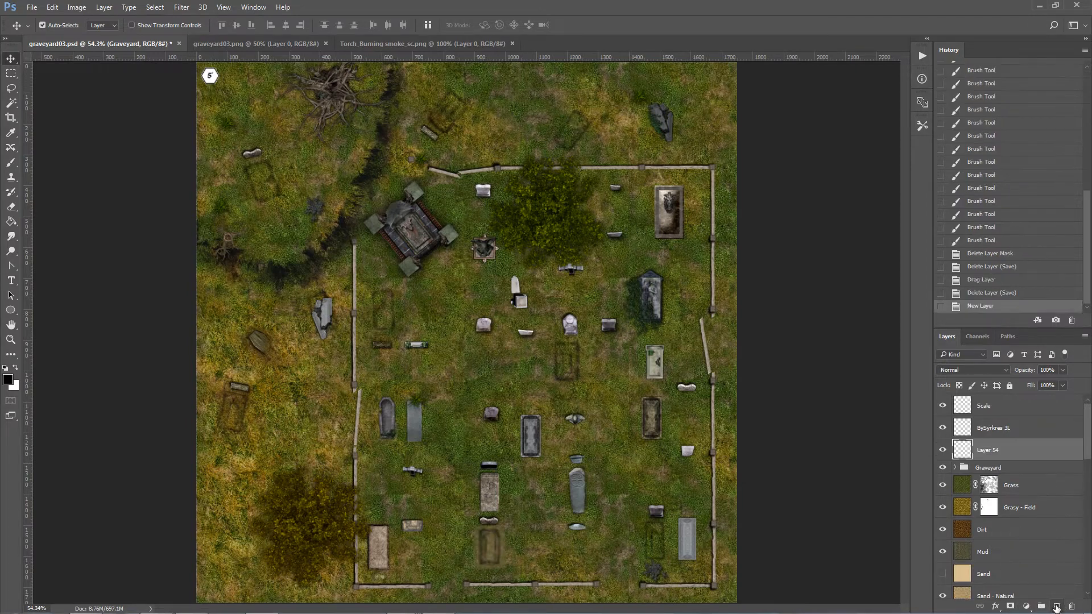
pyautogui.doubleClick(988, 451)
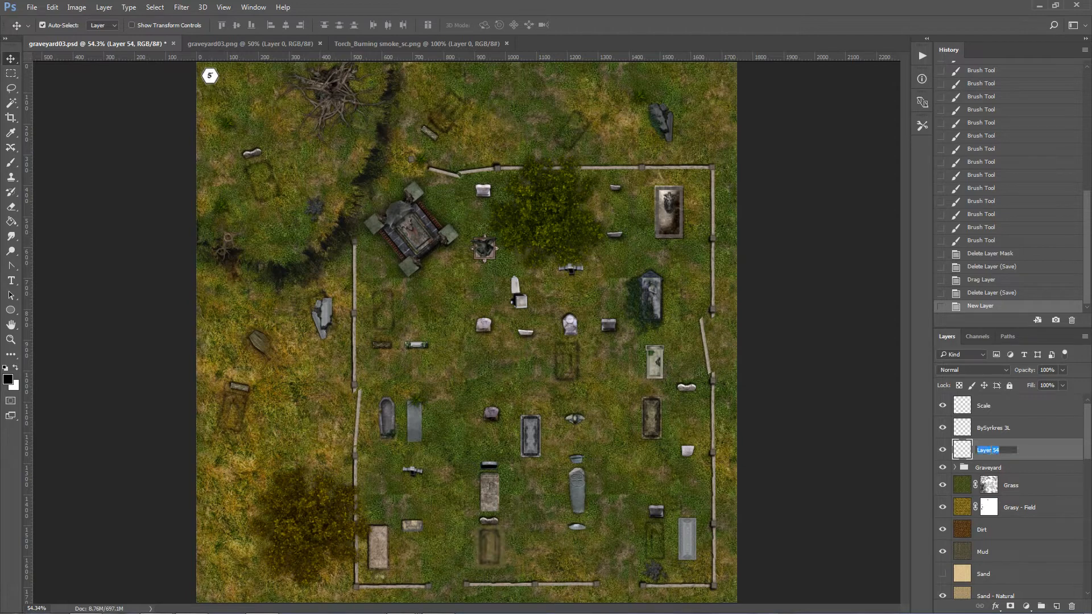
pyautogui.write('Night Overlay')
pyautogui.press('Return')
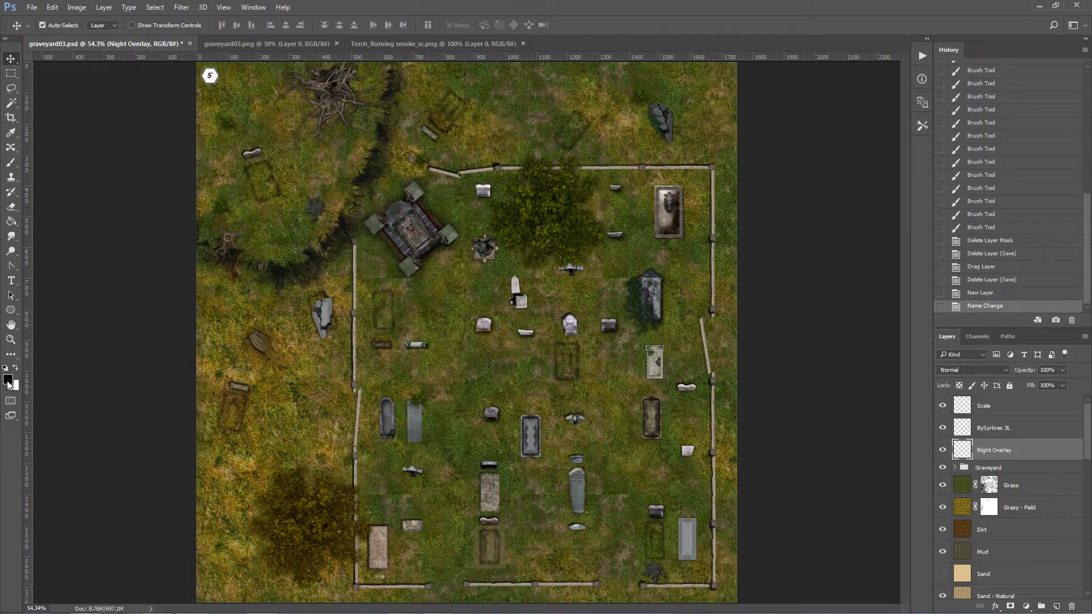
# Step: Fill the entire Night Overlay layer with the black foreground color at 100% opacity in Normal mode
pyautogui.hotkey('ctrl', 'a')
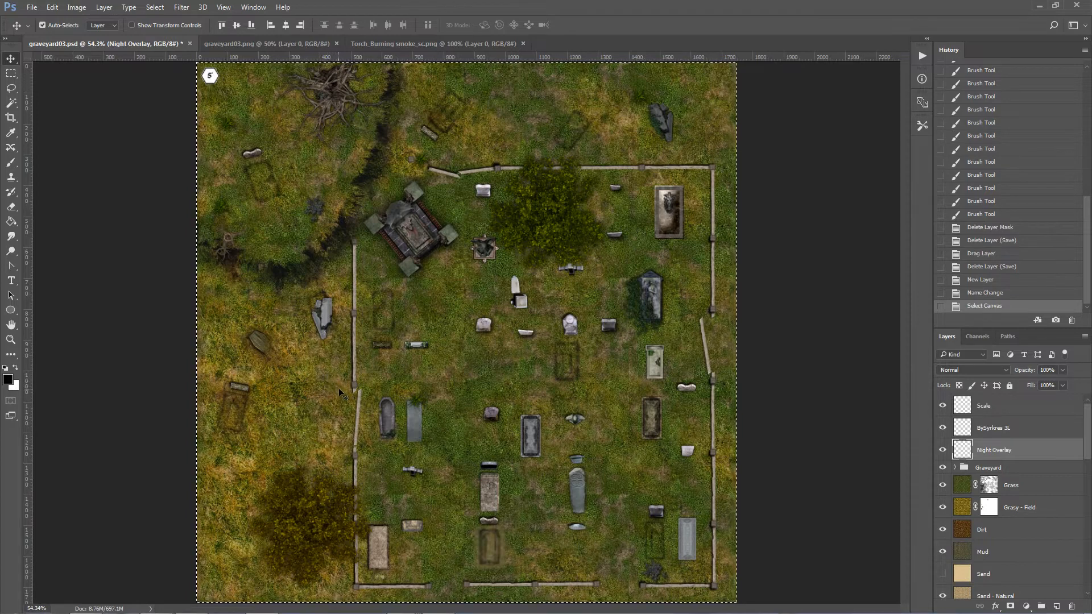
pyautogui.hotkey('shift', 'F5')
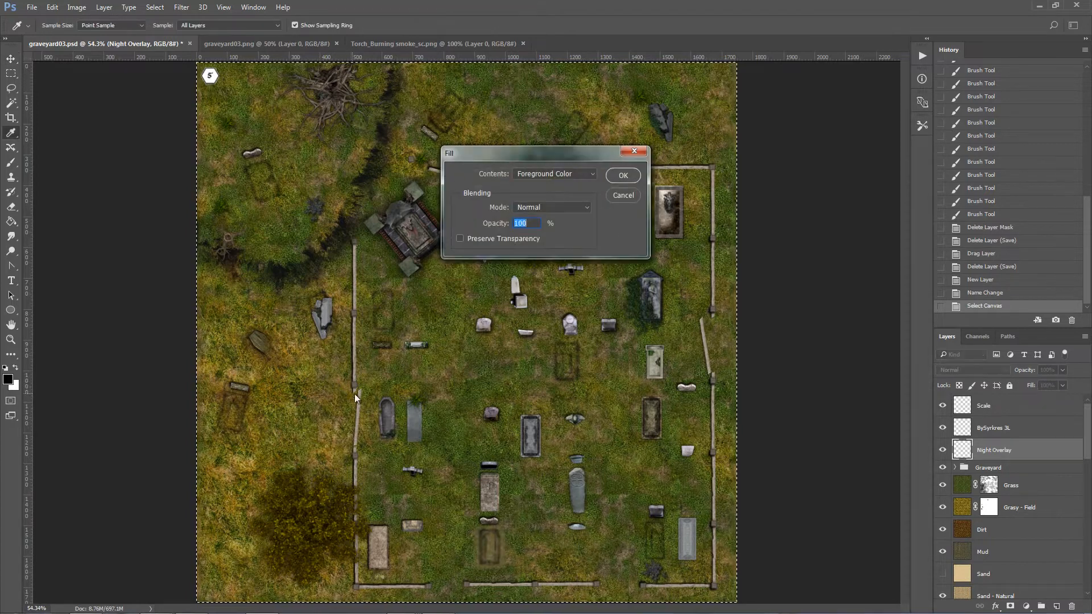
pyautogui.click(568, 173)
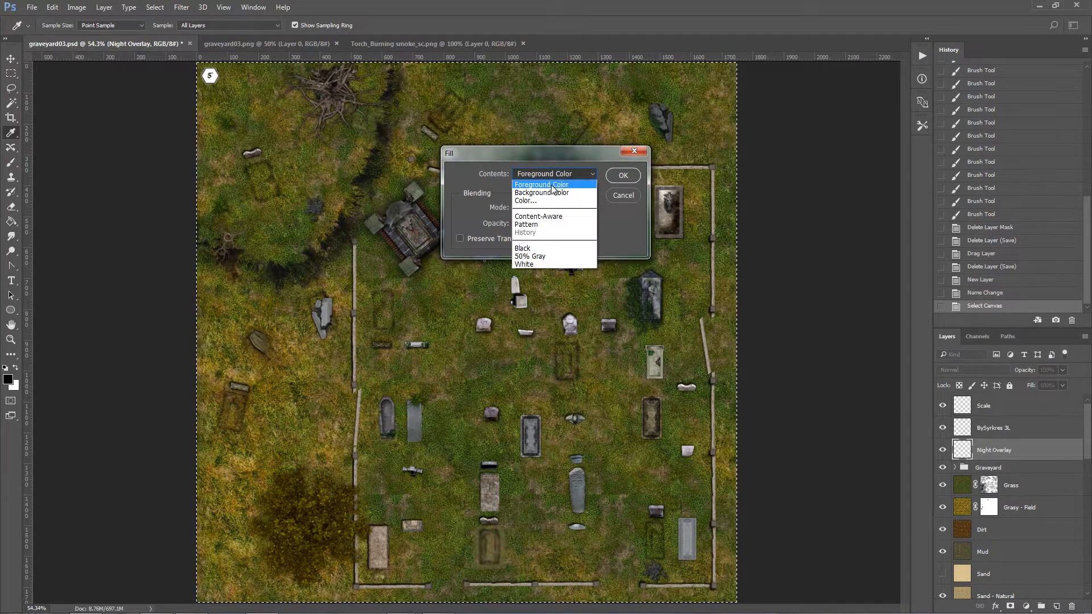
pyautogui.click(544, 187)
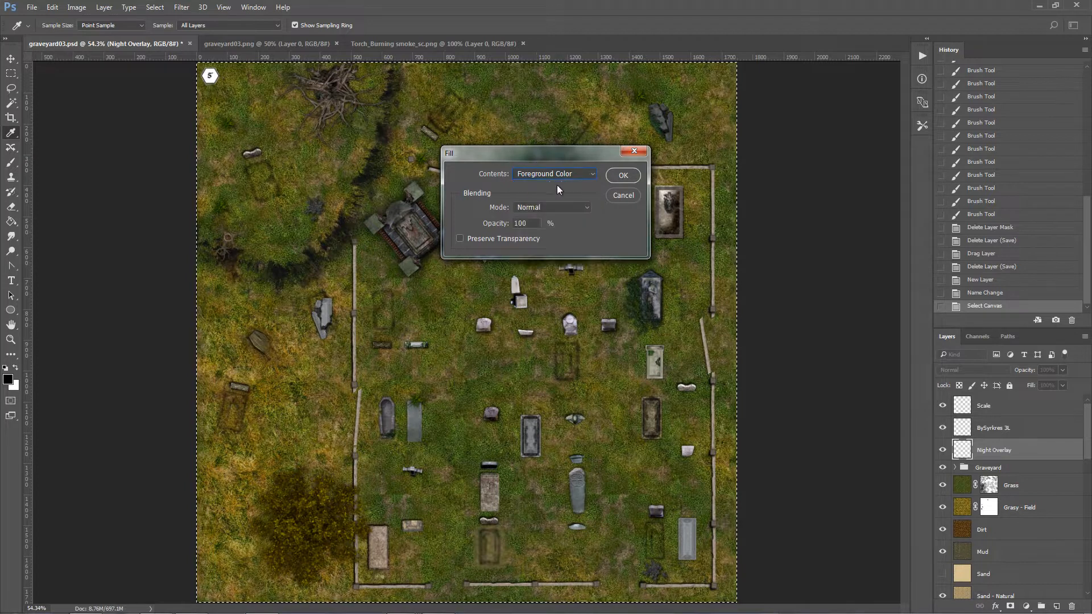
pyautogui.click(618, 176)
pyautogui.press('v')
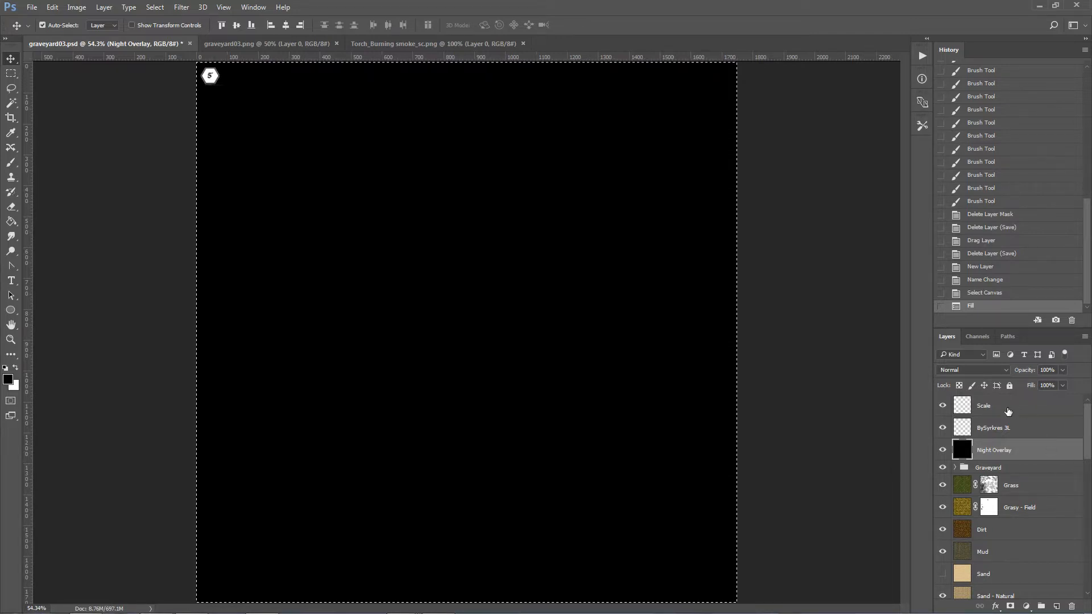
# Step: Lower the Night Overlay layer's opacity to 78% to simulate night darkness over the map
pyautogui.click(1062, 370)
pyautogui.moveTo(1062, 385); pyautogui.dragTo(1048, 385)
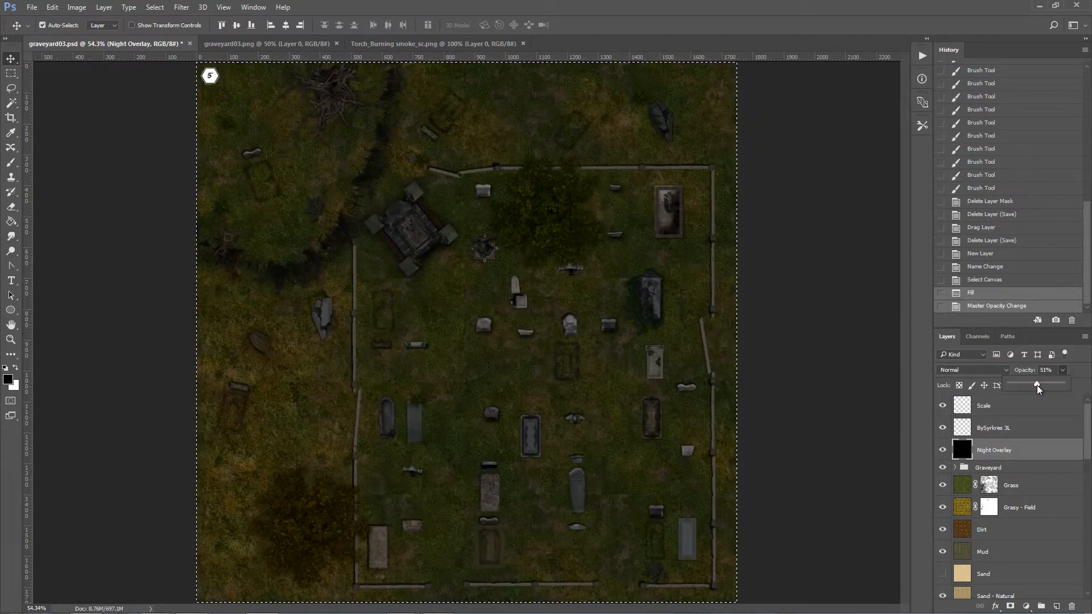
pyautogui.moveTo(1036, 385); pyautogui.dragTo(1042, 384)
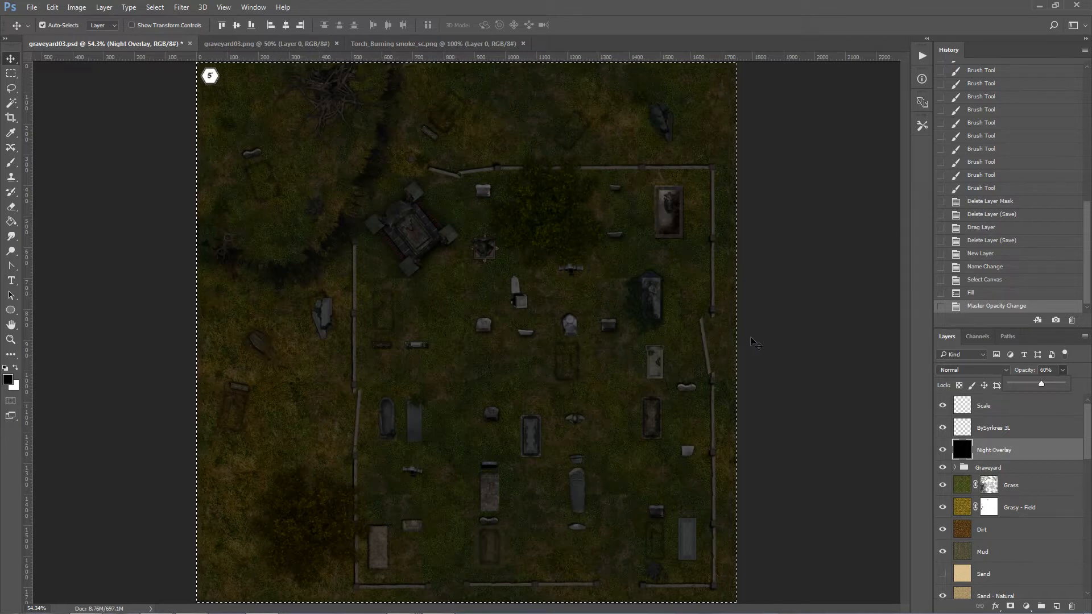
pyautogui.moveTo(1042, 383); pyautogui.dragTo(1052, 383)
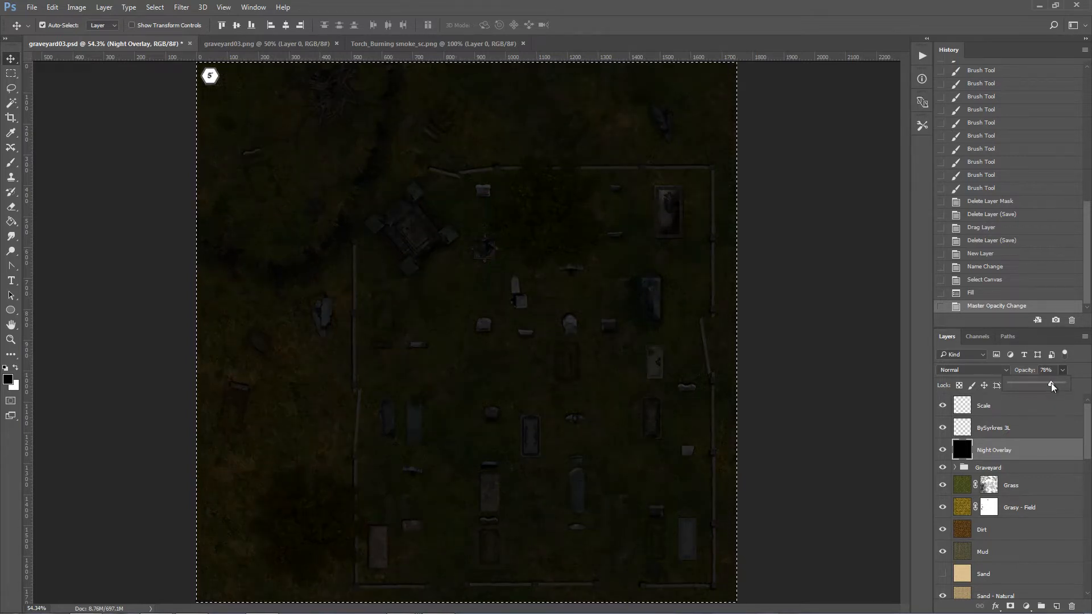
# Step: Copy the torch from Torch_Burning smoke_sc.png into graveyard03.psd and place its layer inside the Graveyard group
pyautogui.click(415, 45)
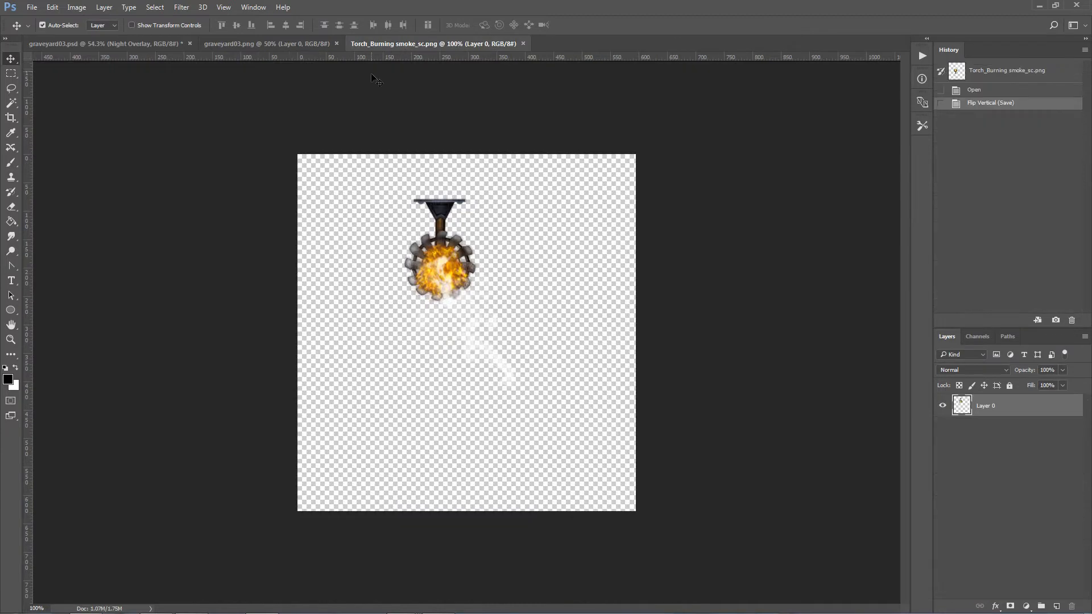
pyautogui.moveTo(962, 408); pyautogui.dragTo(464, 325)
pyautogui.moveTo(969, 453); pyautogui.dragTo(973, 492)
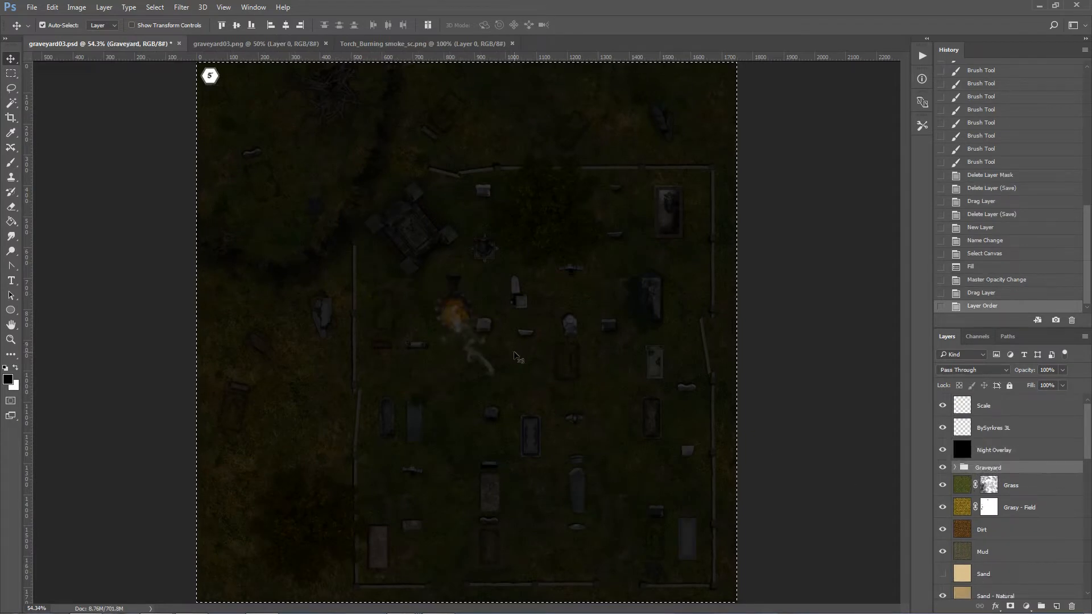
# Step: Expand the Graveyard group and rename the imported torch layer "Light torch"
pyautogui.click(955, 467)
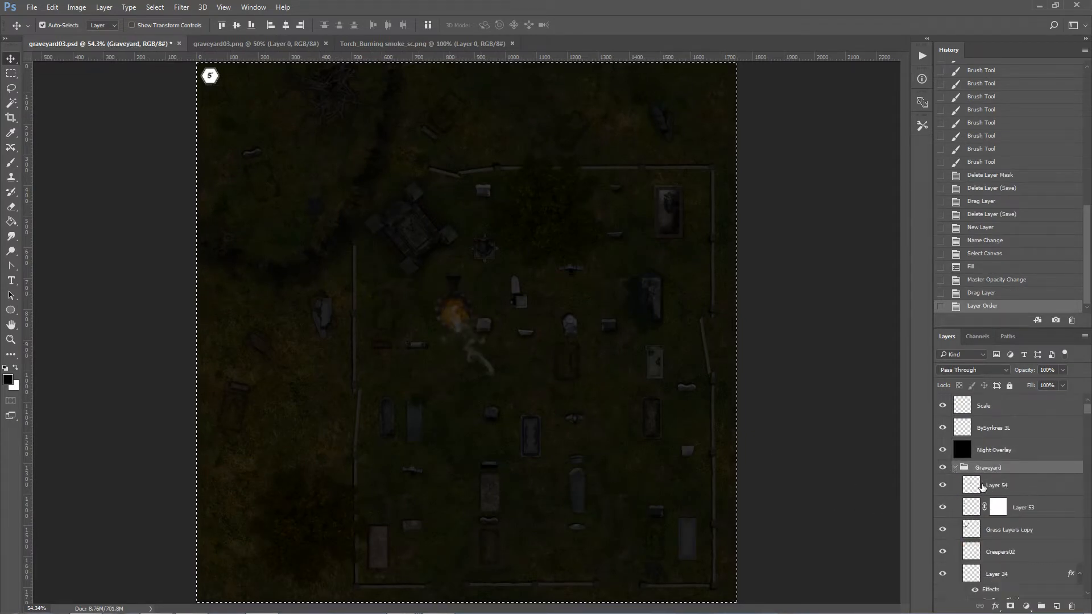
pyautogui.doubleClick(996, 486)
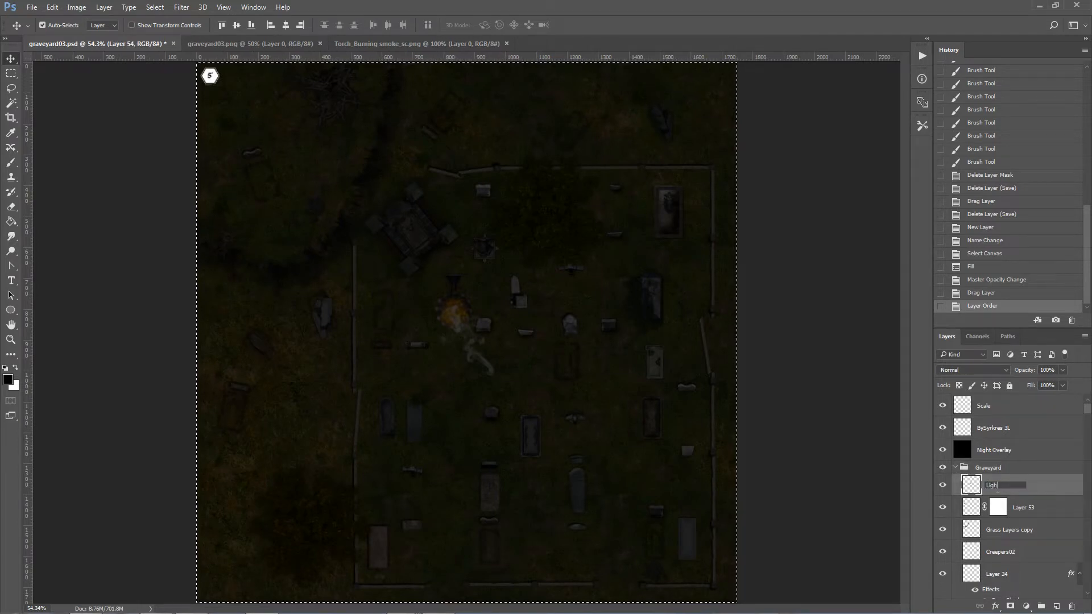
pyautogui.write('Light torch')
pyautogui.press('Return')
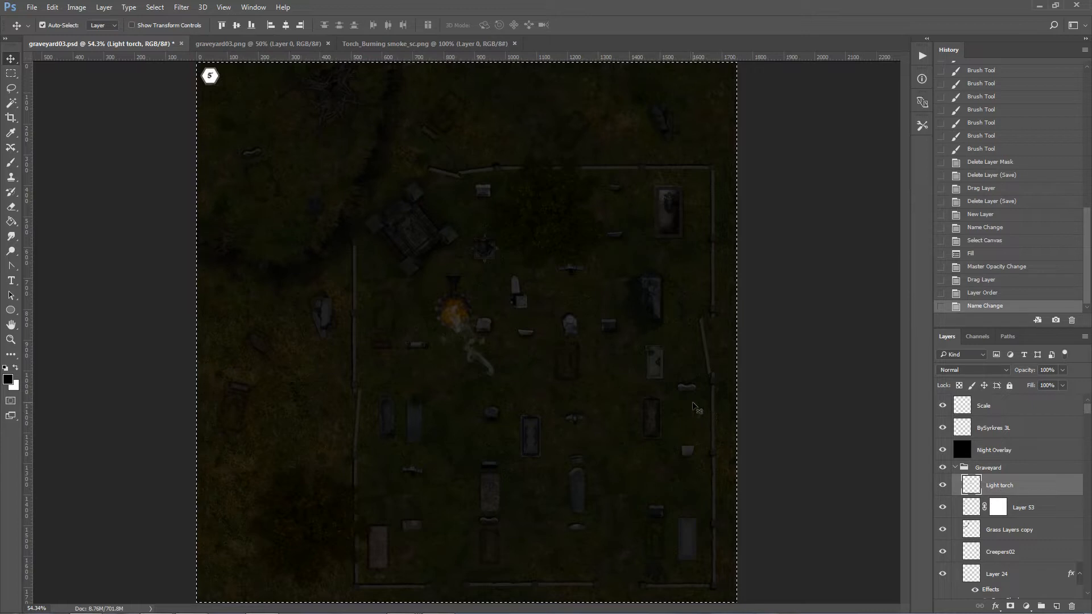
# Step: Deselect the canvas and scale the torch down to roughly gravestone size with Free Transform
pyautogui.hotkey('ctrl', 't')
pyautogui.press('Escape')
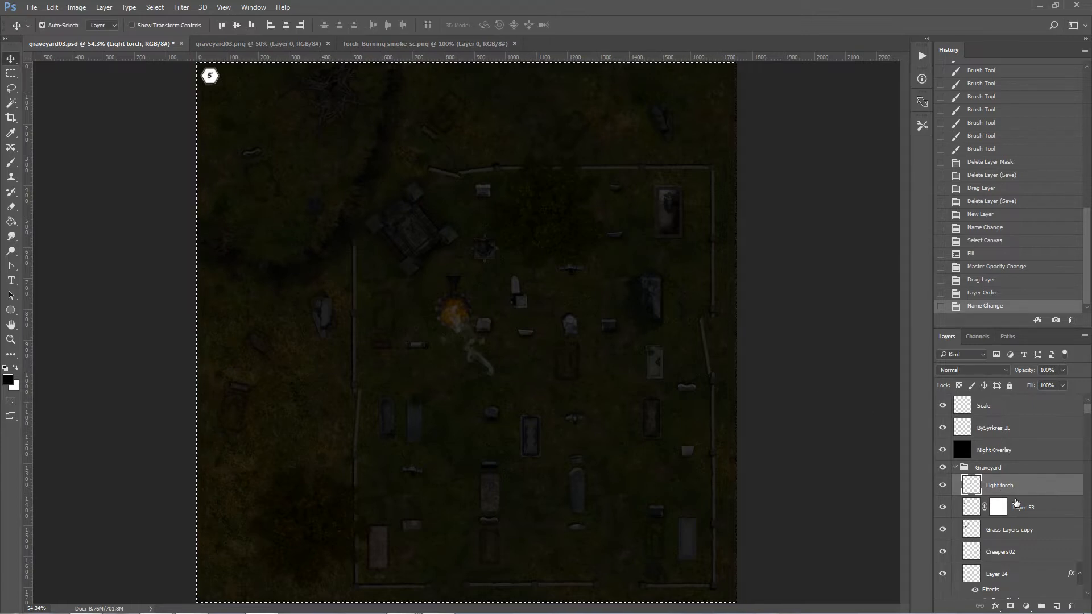
pyautogui.hotkey('ctrl', 'd')
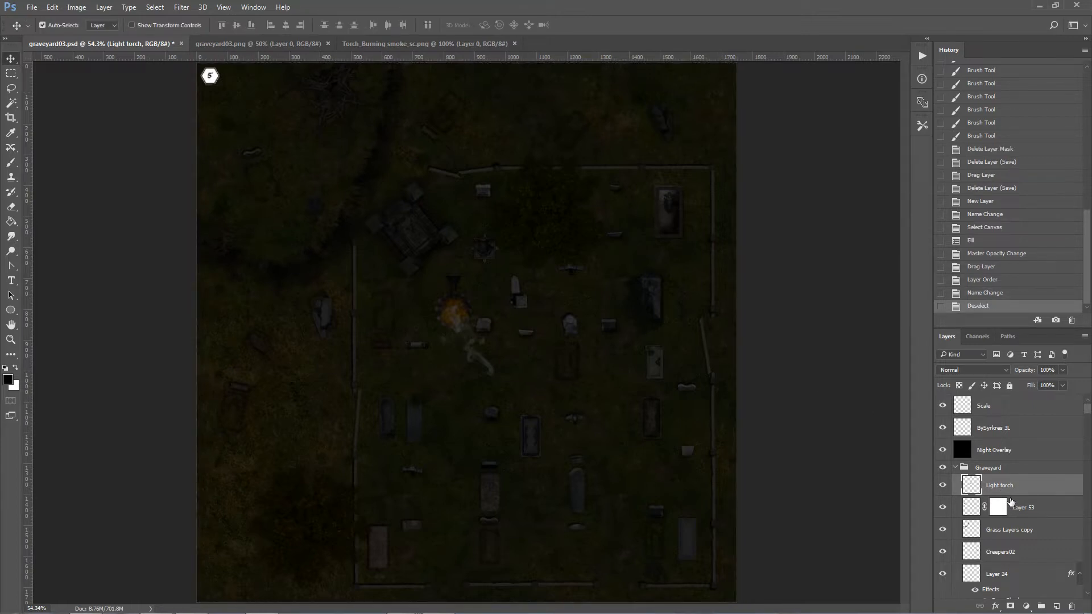
pyautogui.hotkey('ctrl', 't')
pyautogui.moveTo(497, 379); pyautogui.dragTo(470, 332)
pyautogui.press('Return')
# Step: Hide the Night Overlay layer and move the torch just below the tomb's lowest corner pillar
pyautogui.hotkey('ctrl', 't')
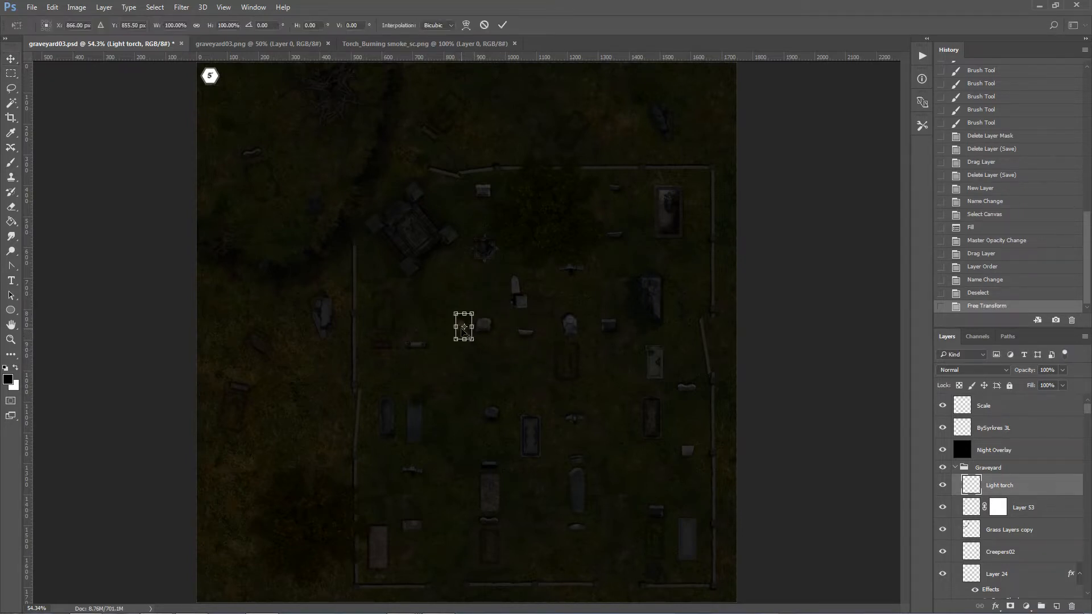
pyautogui.press('Escape')
pyautogui.click(942, 451)
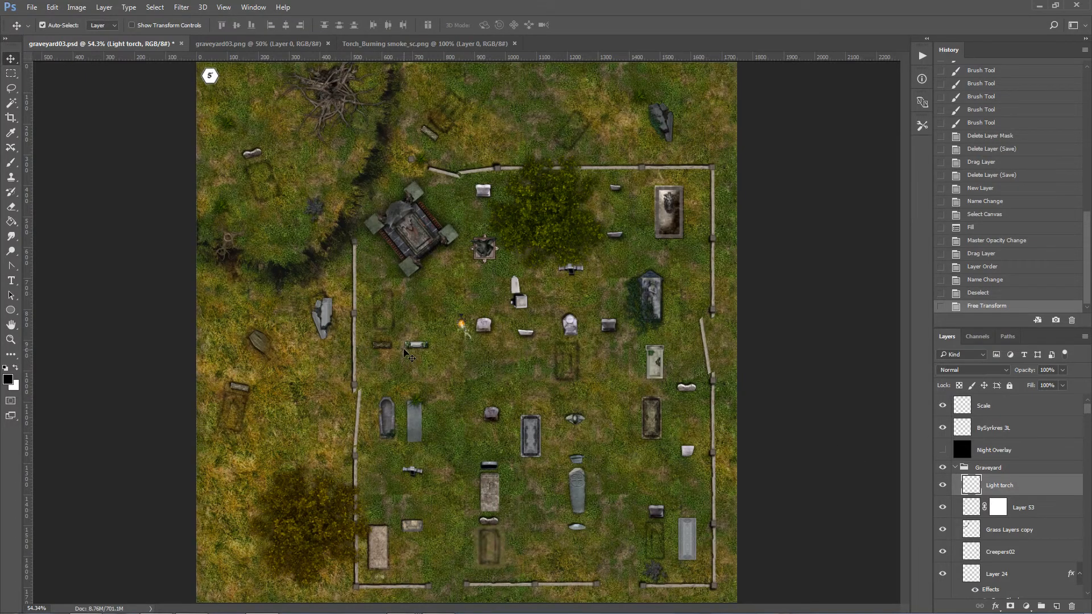
pyautogui.moveTo(462, 333); pyautogui.dragTo(419, 288)
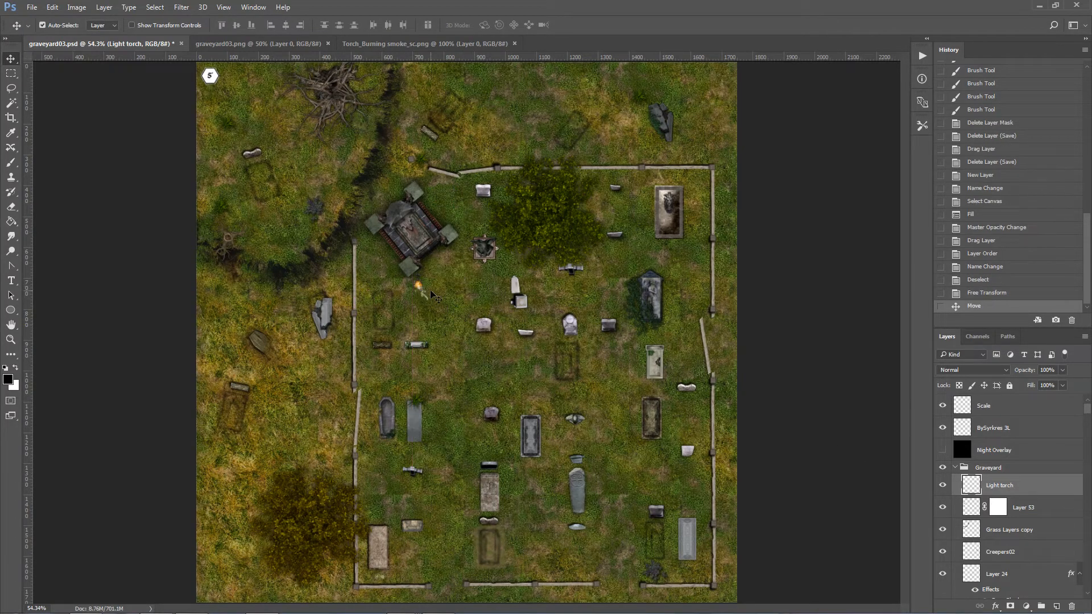
# Step: Shrink the torch further and rotate it to match the angle of the tomb's pillar with Free Transform
pyautogui.doubleClick(10, 339)
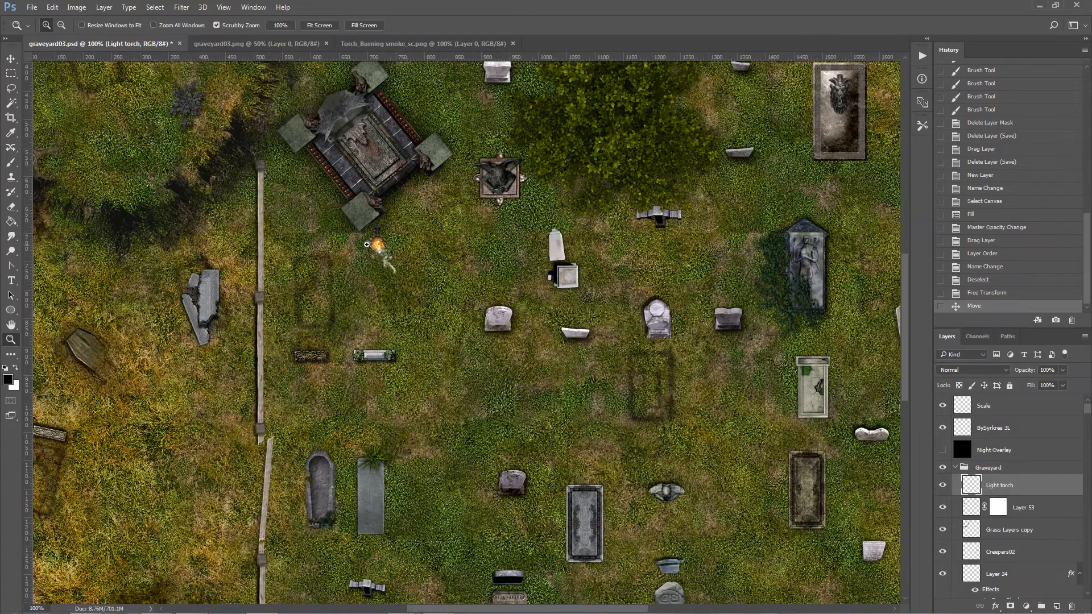
pyautogui.moveTo(372, 231); pyautogui.dragTo(468, 222)
pyautogui.scroll(5, 435, 233)
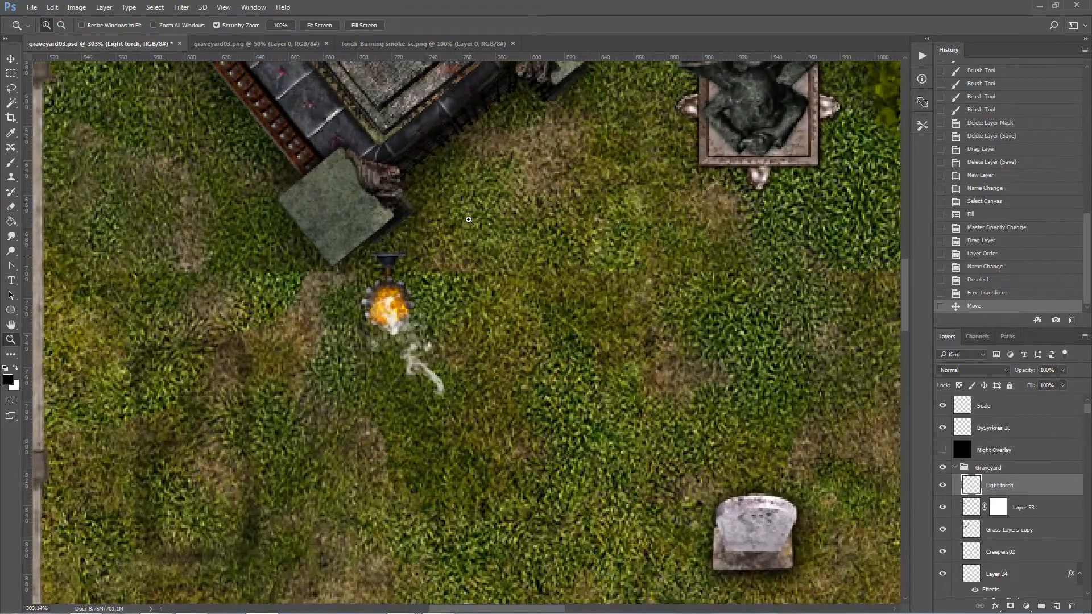
pyautogui.hotkey('ctrl', 't')
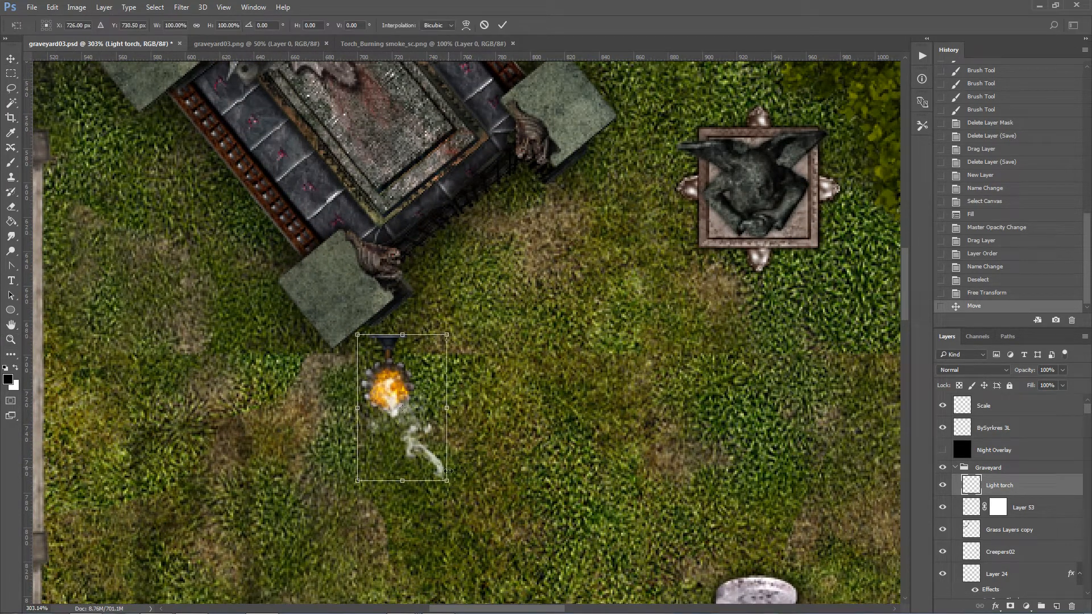
pyautogui.moveTo(447, 480); pyautogui.dragTo(437, 385)
pyautogui.press('Return')
# Step: Duplicate the Light torch layer and position one torch against each of the tomb's two lower-right pillars
pyautogui.moveTo(370, 369); pyautogui.dragTo(603, 170)
pyautogui.hotkey('ctrl', 'j')
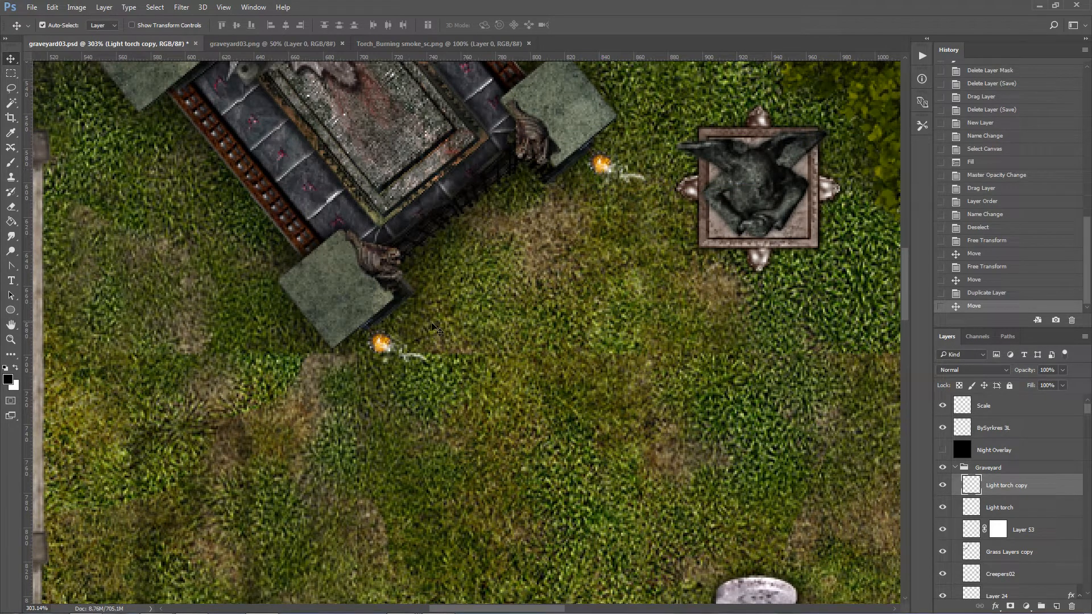
pyautogui.moveTo(385, 343); pyautogui.dragTo(385, 342)
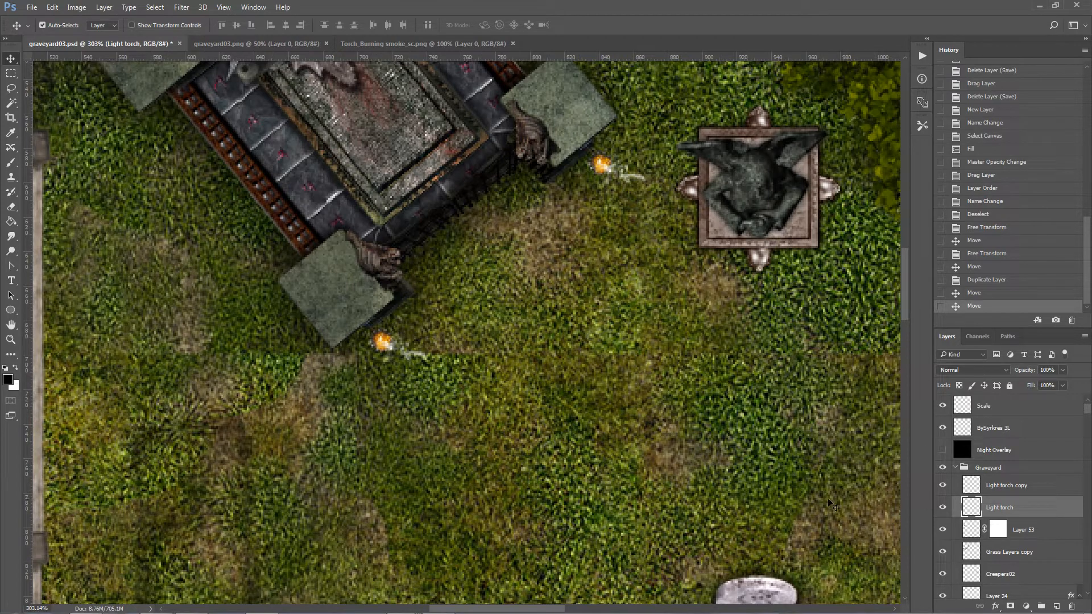
# Step: Show the Night Overlay layer again and add a layer mask to it
pyautogui.doubleClick(10, 340)
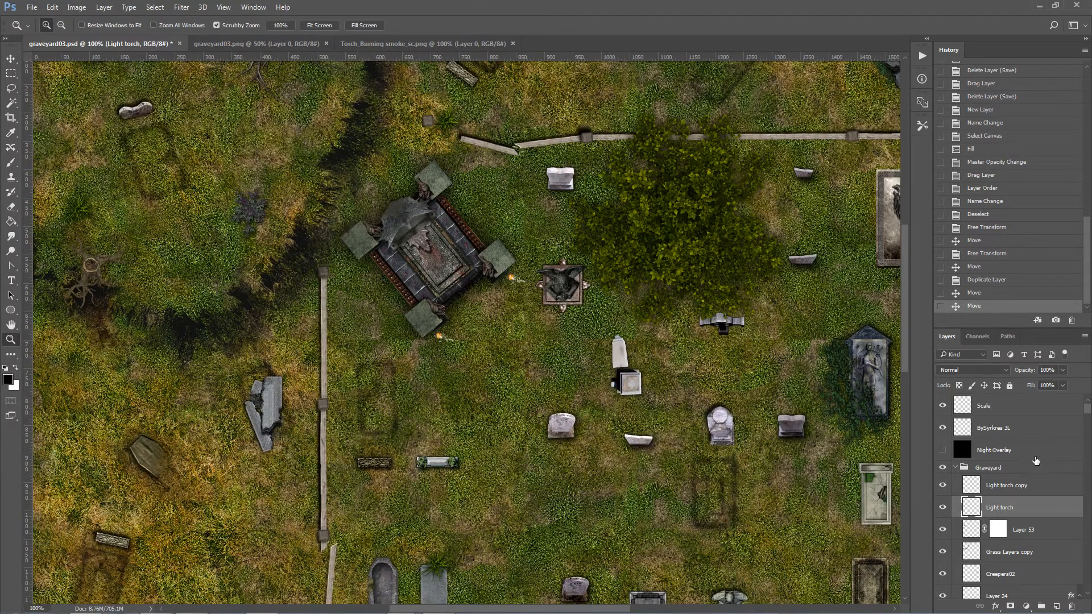
pyautogui.click(942, 451)
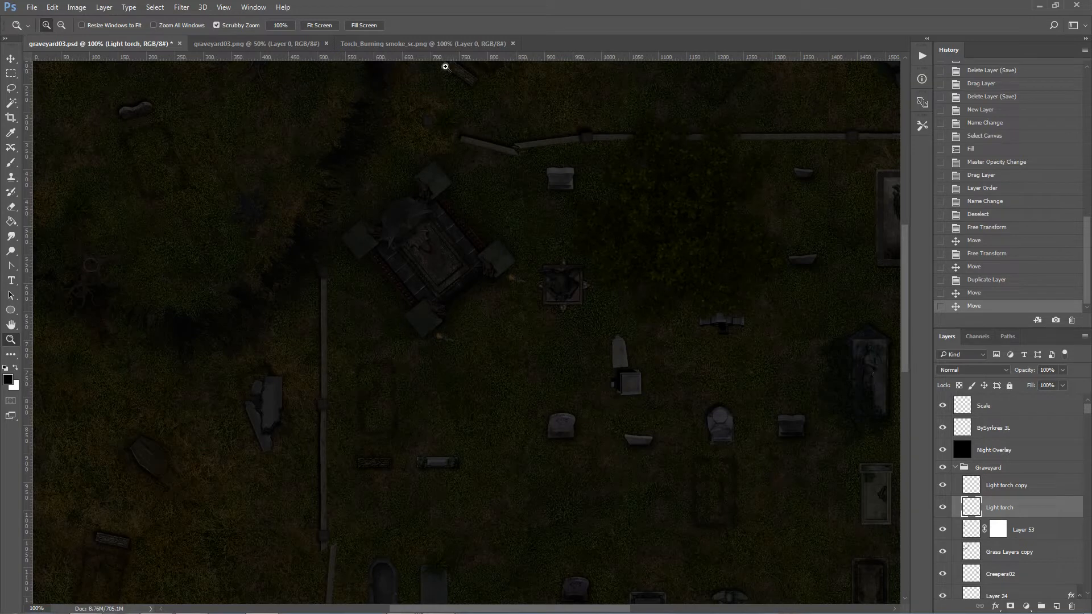
pyautogui.click(966, 453)
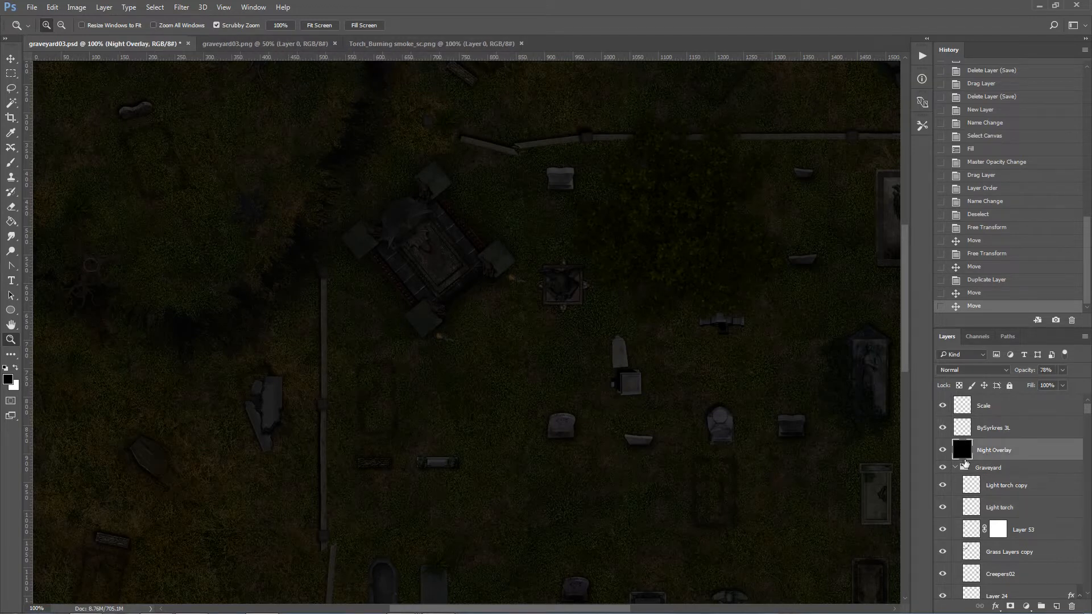
pyautogui.click(1010, 606)
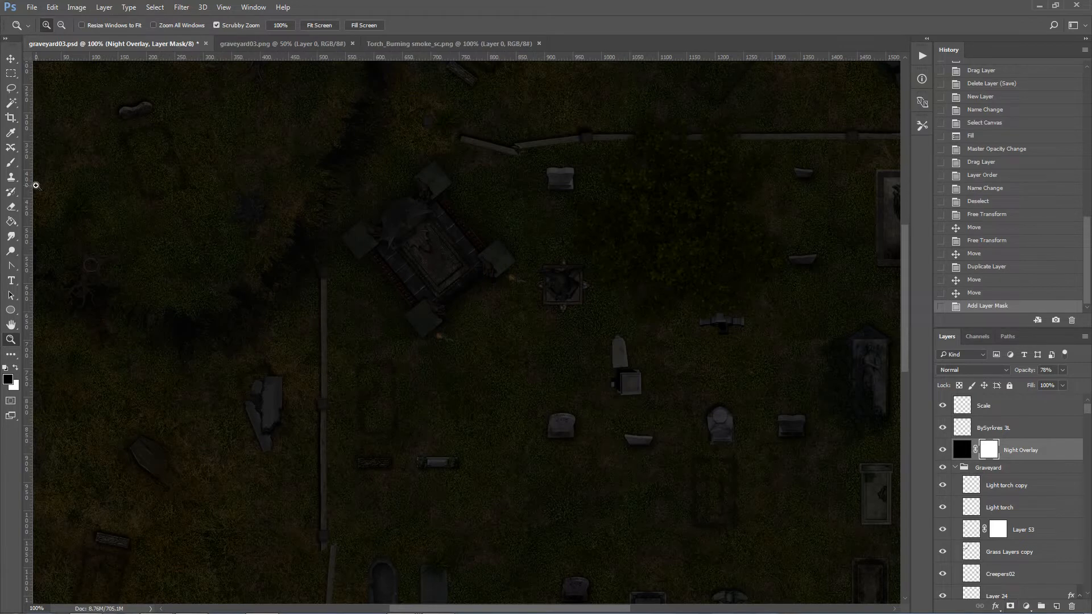
# Step: Activate the Brush tool and choose a spatter brush preset for painting on the Night Overlay mask
pyautogui.click(12, 163)
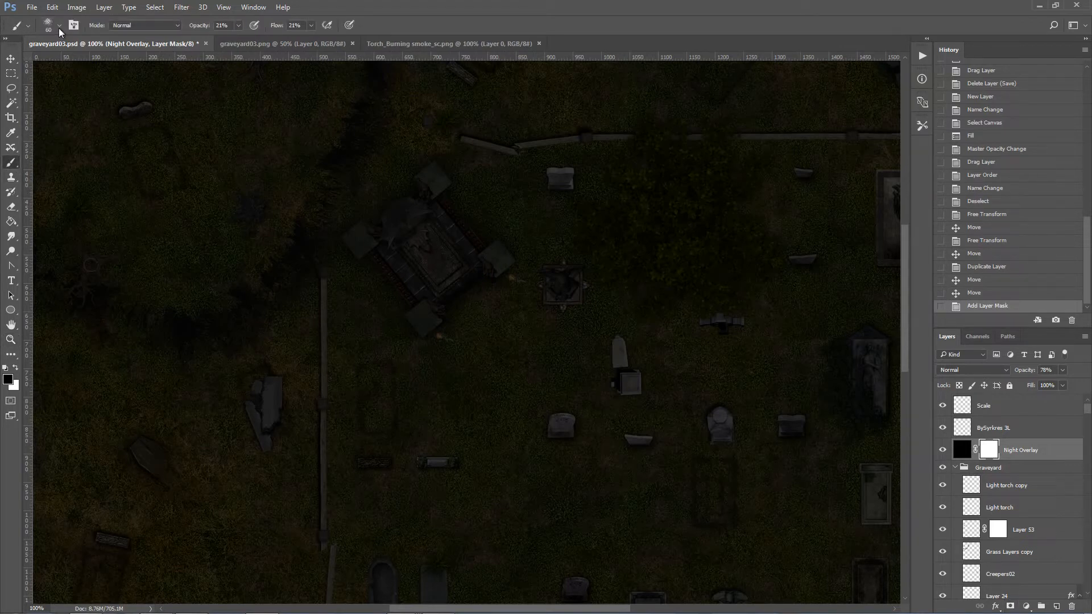
pyautogui.click(59, 26)
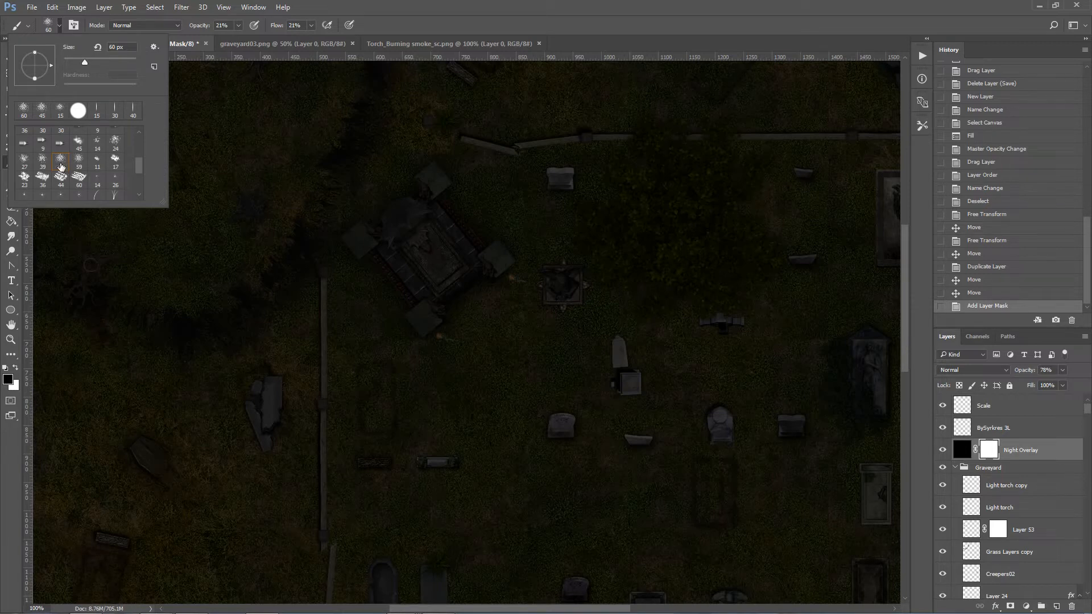
pyautogui.click(61, 165)
pyautogui.doubleClick(62, 165)
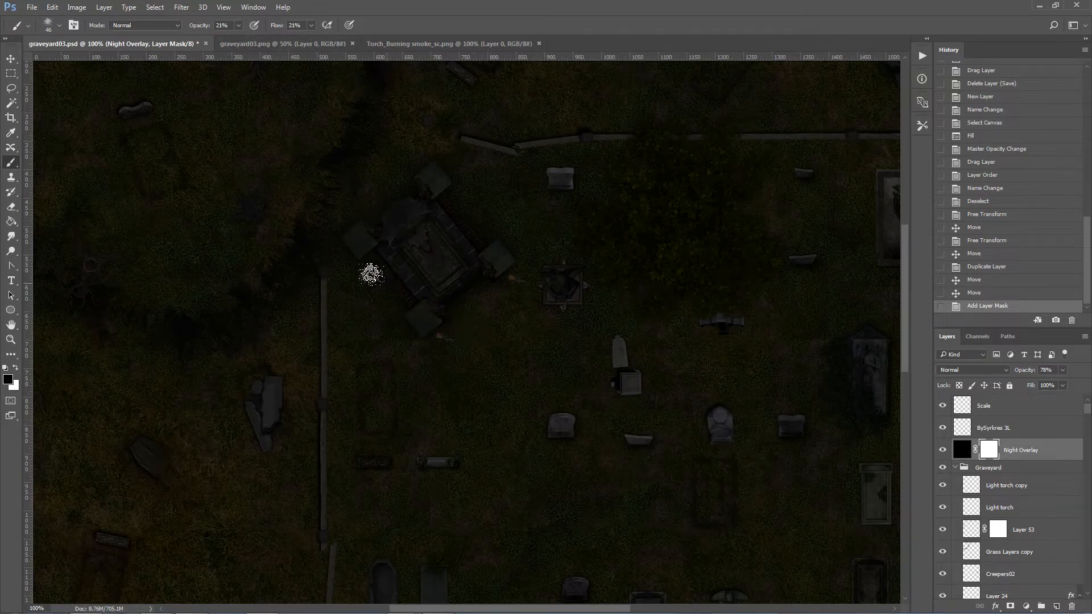
# Step: Set the brush to 16% opacity and 15% flow, and paint black on the Night Overlay mask around the tomb's lower torch
pyautogui.click(237, 25)
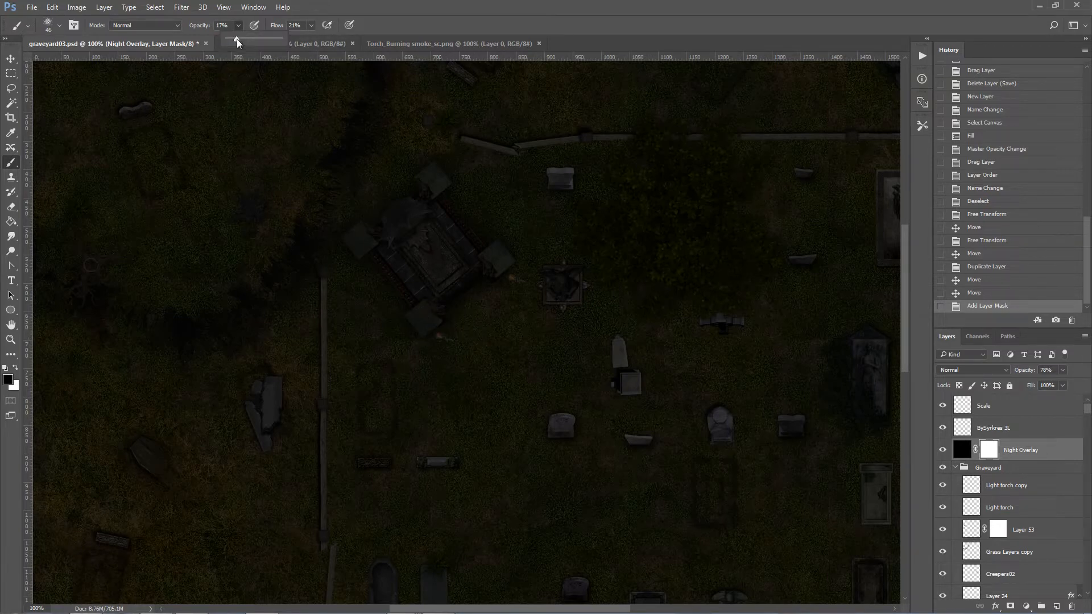
pyautogui.click(311, 25)
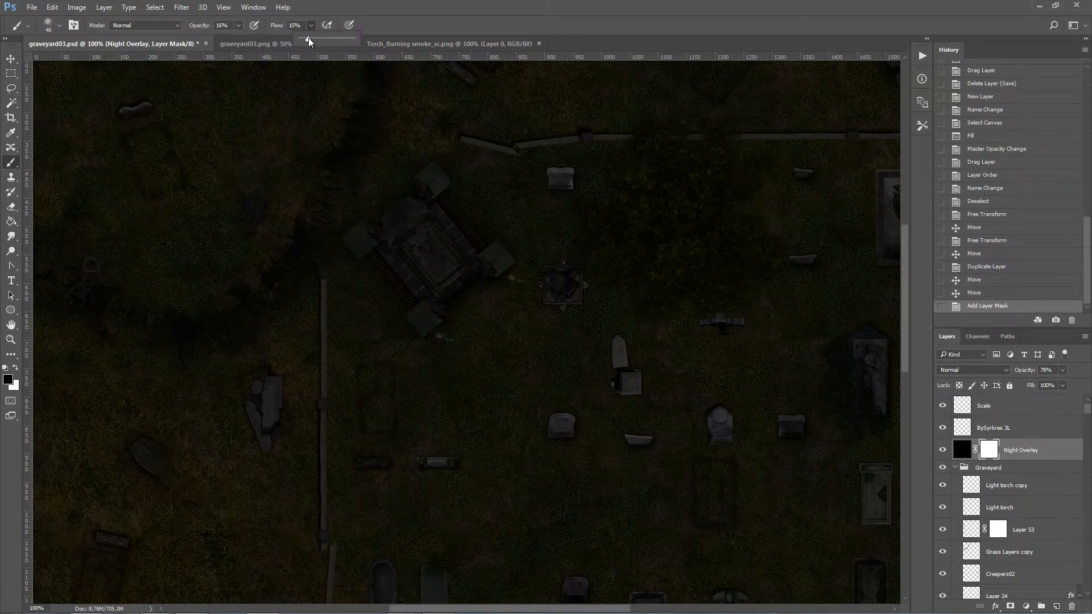
pyautogui.click(453, 326)
pyautogui.click(446, 336)
pyautogui.click(443, 343)
pyautogui.click(441, 336)
pyautogui.click(449, 335)
pyautogui.click(449, 336)
pyautogui.click(432, 344)
pyautogui.click(429, 343)
pyautogui.click(435, 341)
pyautogui.click(438, 361)
pyautogui.click(441, 363)
pyautogui.click(441, 325)
pyautogui.click(444, 329)
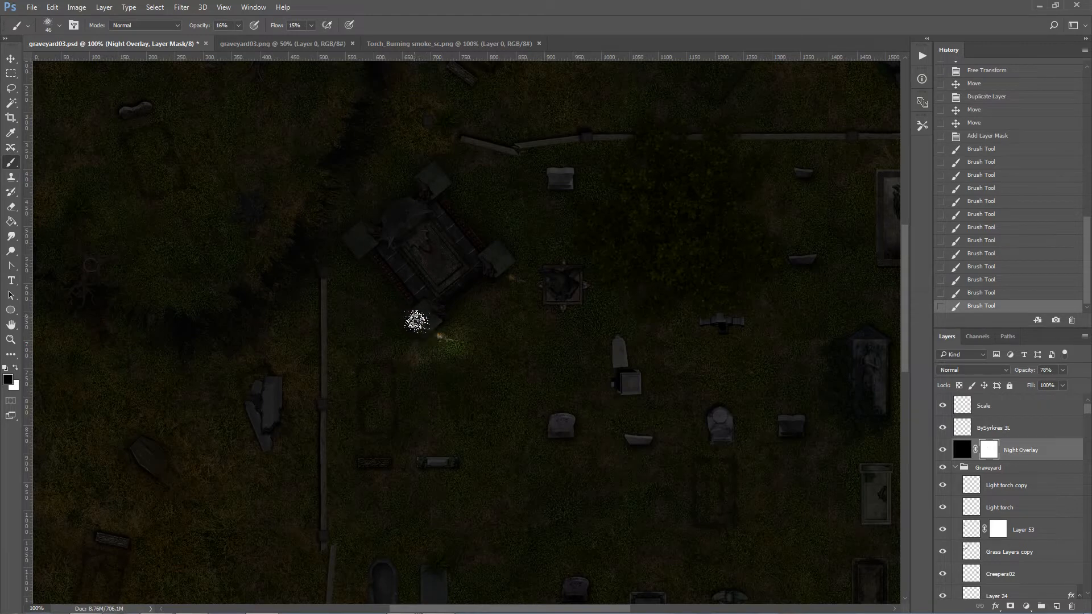
pyautogui.moveTo(442, 330); pyautogui.dragTo(465, 315)
pyautogui.moveTo(450, 339); pyautogui.dragTo(471, 319)
pyautogui.moveTo(452, 335)
pyautogui.mouseDown()
pyautogui.moveTo(470, 348)
pyautogui.moveTo(454, 339)
pyautogui.moveTo(430, 358)
pyautogui.moveTo(442, 363)
pyautogui.mouseUp()
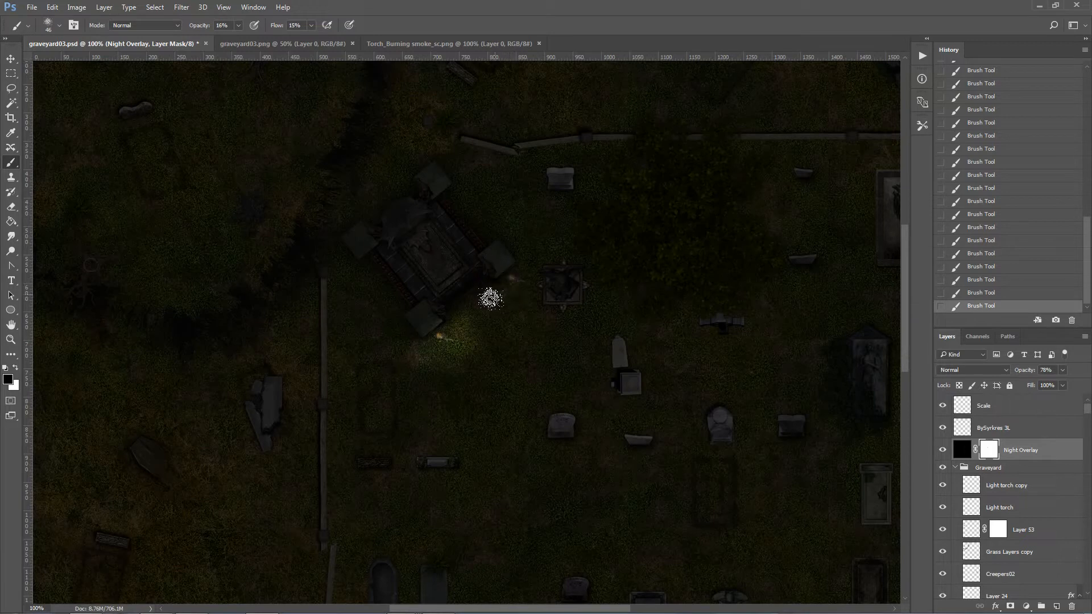
# Step: Paint the Night Overlay mask around the upper torch and between both torches to blend their glow
pyautogui.moveTo(513, 274)
pyautogui.mouseDown()
pyautogui.moveTo(536, 271)
pyautogui.moveTo(521, 265)
pyautogui.moveTo(536, 297)
pyautogui.moveTo(551, 278)
pyautogui.moveTo(499, 316)
pyautogui.moveTo(483, 313)
pyautogui.moveTo(505, 317)
pyautogui.moveTo(495, 319)
pyautogui.moveTo(510, 277)
pyautogui.mouseUp()
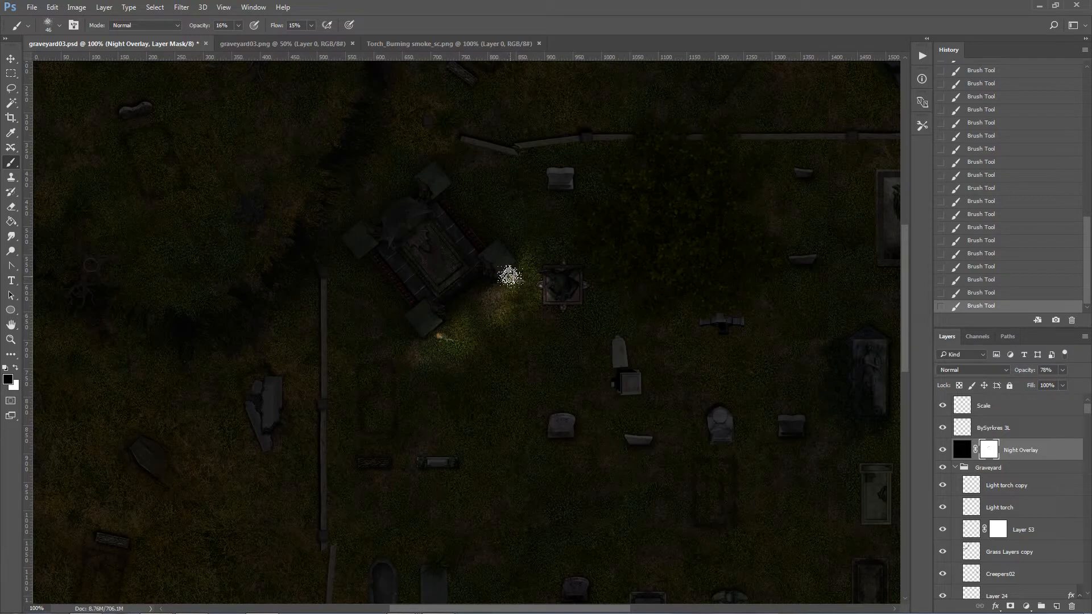
pyautogui.moveTo(442, 330); pyautogui.dragTo(437, 342)
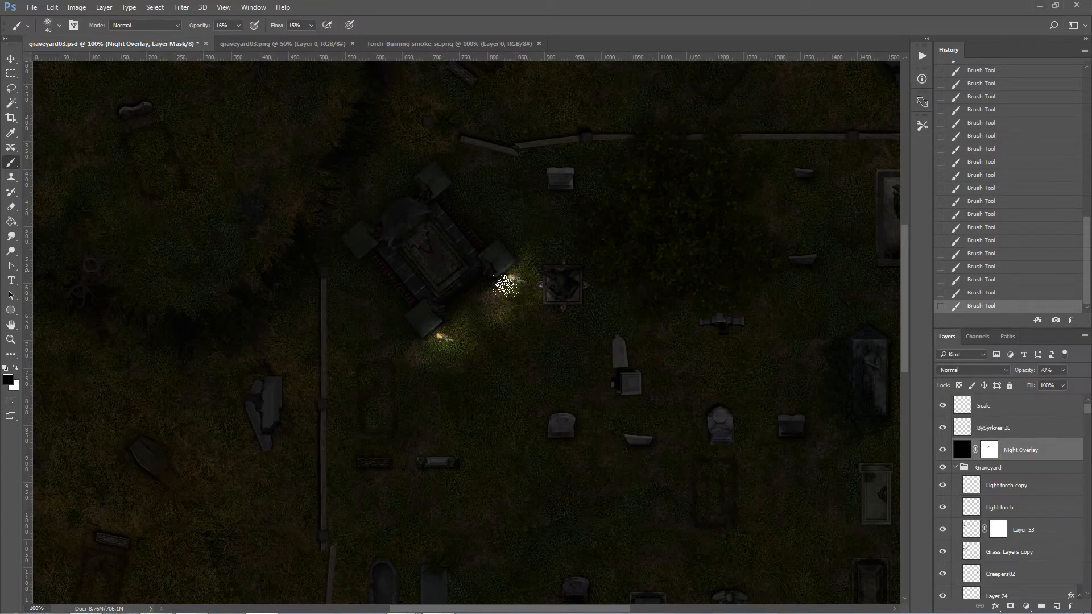
pyautogui.moveTo(448, 345)
pyautogui.mouseDown()
pyautogui.moveTo(431, 343)
pyautogui.moveTo(438, 368)
pyautogui.moveTo(475, 341)
pyautogui.moveTo(457, 318)
pyautogui.moveTo(463, 329)
pyautogui.moveTo(495, 336)
pyautogui.moveTo(509, 284)
pyautogui.moveTo(519, 330)
pyautogui.moveTo(516, 288)
pyautogui.moveTo(543, 285)
pyautogui.moveTo(526, 253)
pyautogui.mouseUp()
pyautogui.click(10, 340)
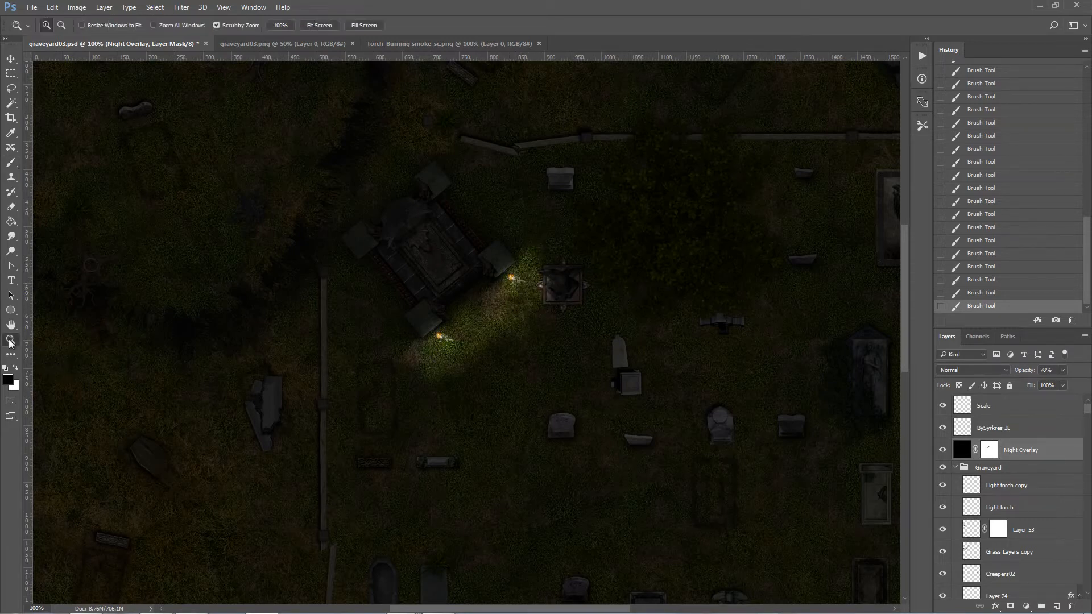
pyautogui.click(319, 25)
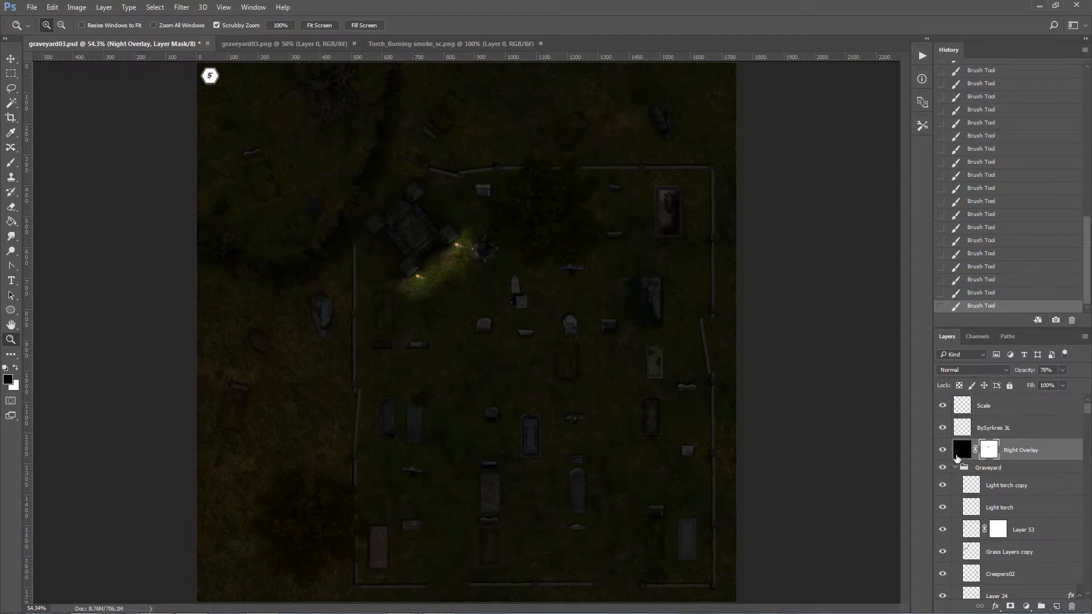
# Step: Copy the Night Overlay layer with its mask into graveyard03.png and align it over the map
pyautogui.click(282, 43)
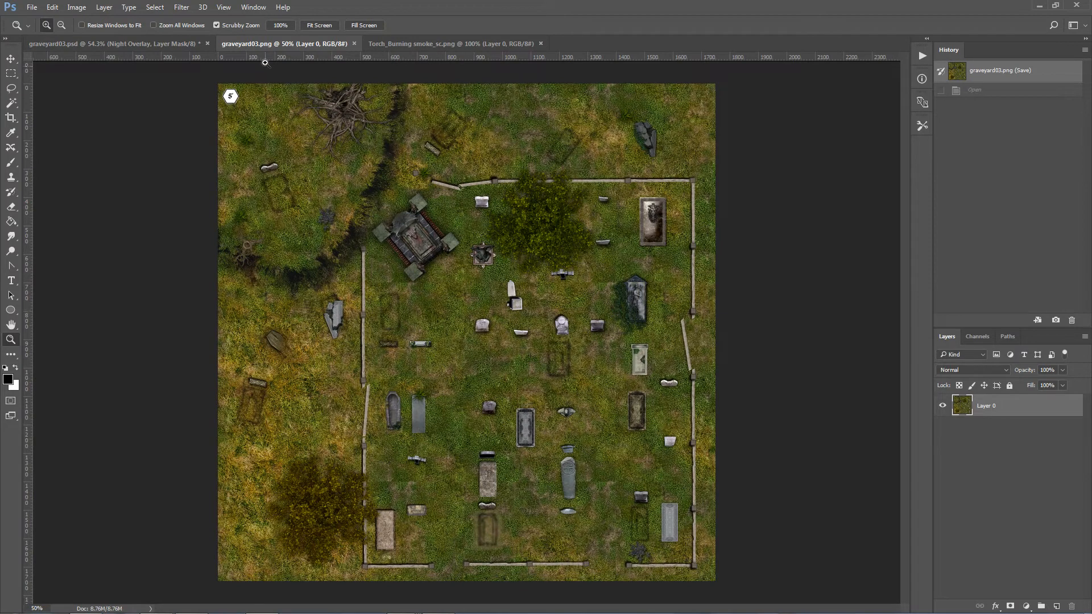
pyautogui.click(153, 44)
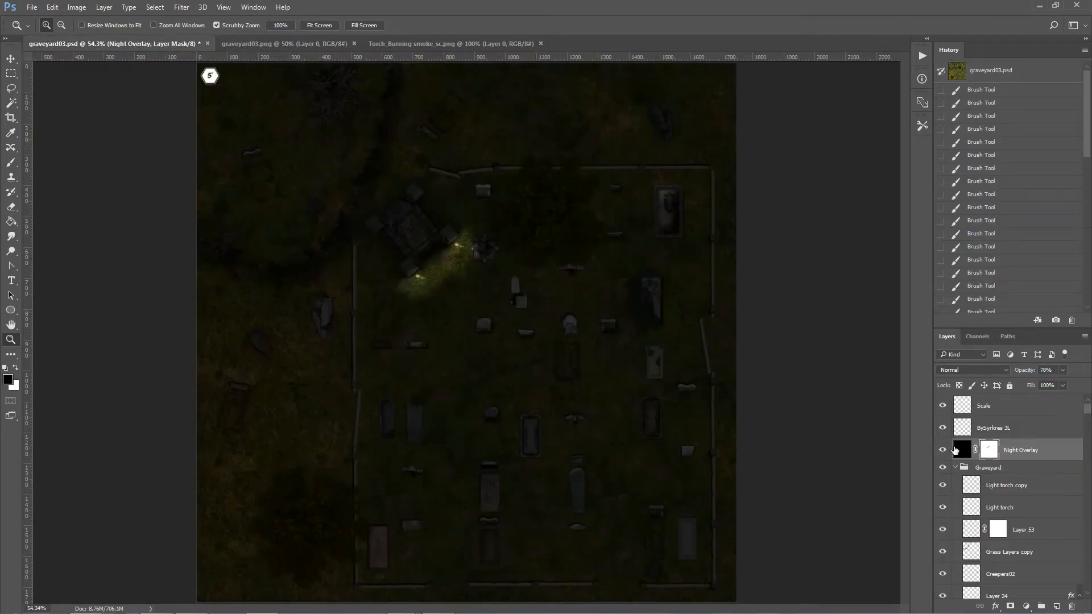
pyautogui.moveTo(961, 454); pyautogui.dragTo(379, 277)
pyautogui.click(10, 59)
pyautogui.moveTo(301, 151); pyautogui.dragTo(386, 205)
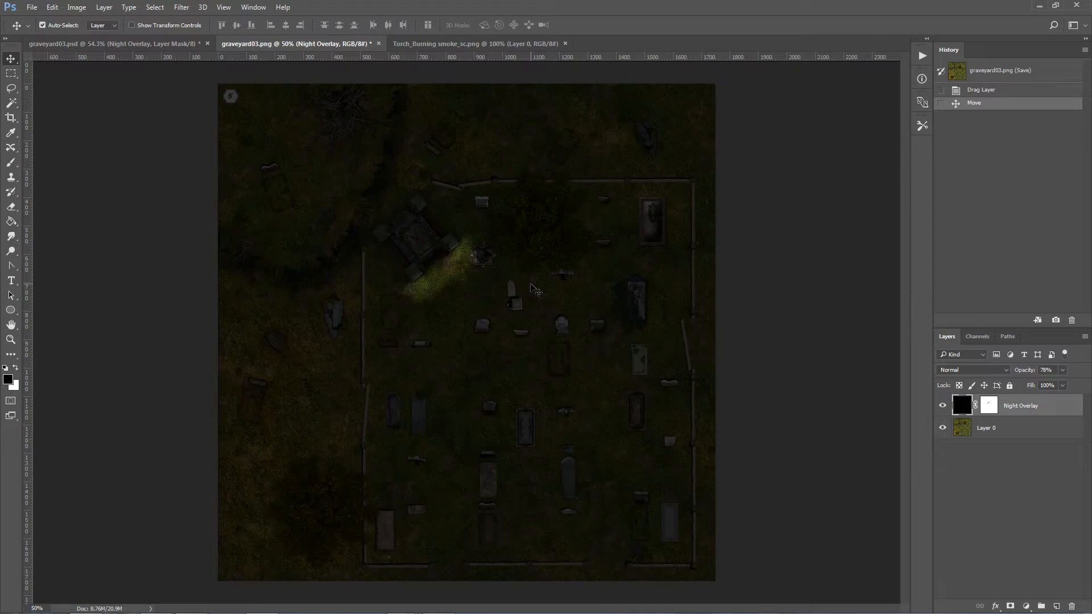
# Step: Compare the night versions in graveyard03.psd and graveyard03.png, and hide the Night Overlay layer in graveyard03.png
pyautogui.click(131, 46)
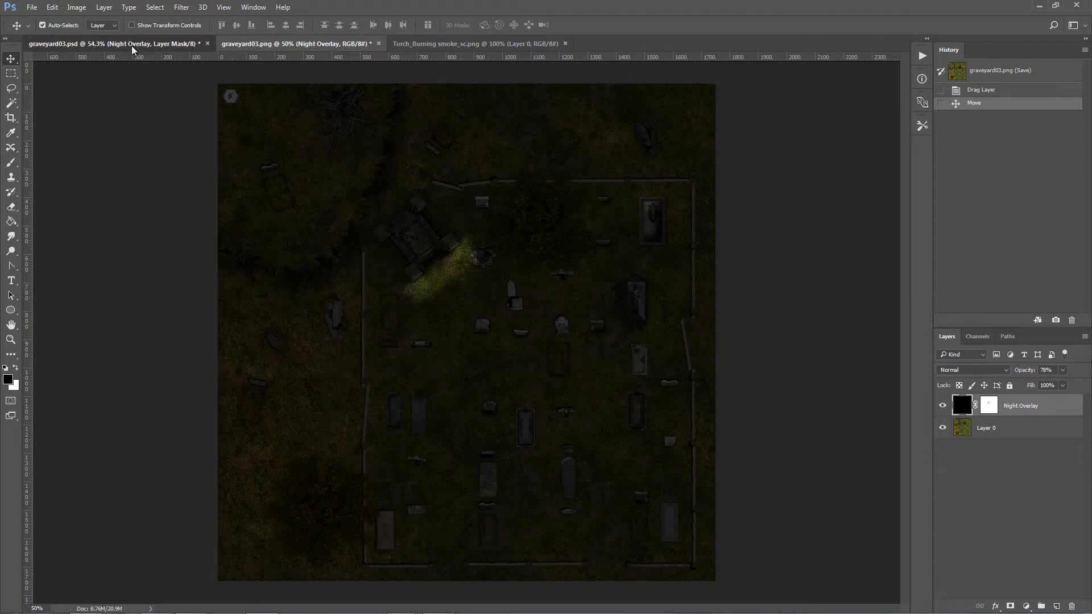
pyautogui.click(267, 43)
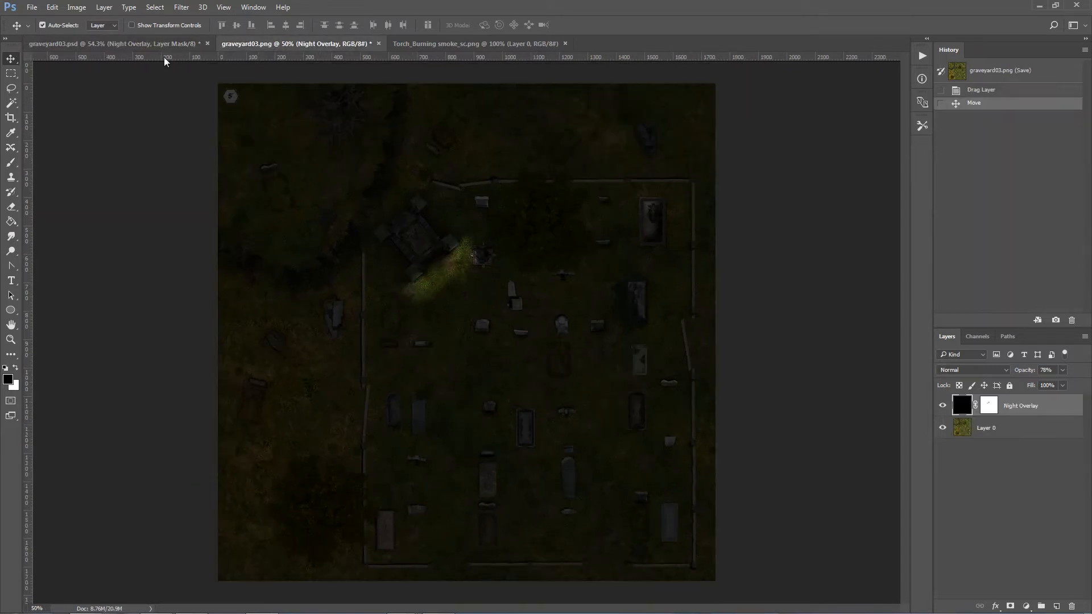
pyautogui.click(122, 45)
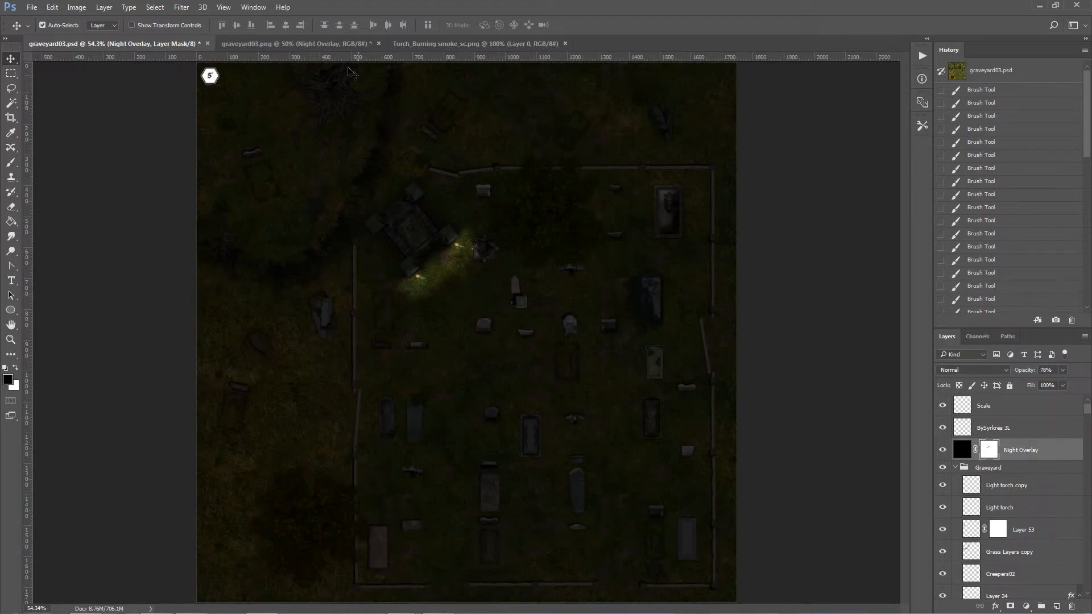
pyautogui.click(333, 44)
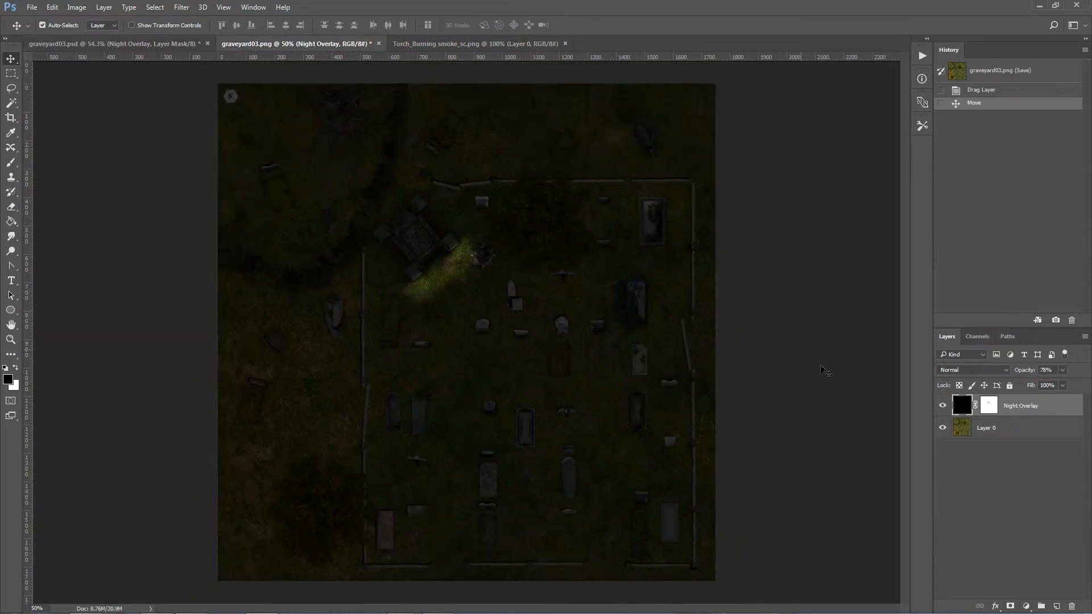
pyautogui.click(942, 407)
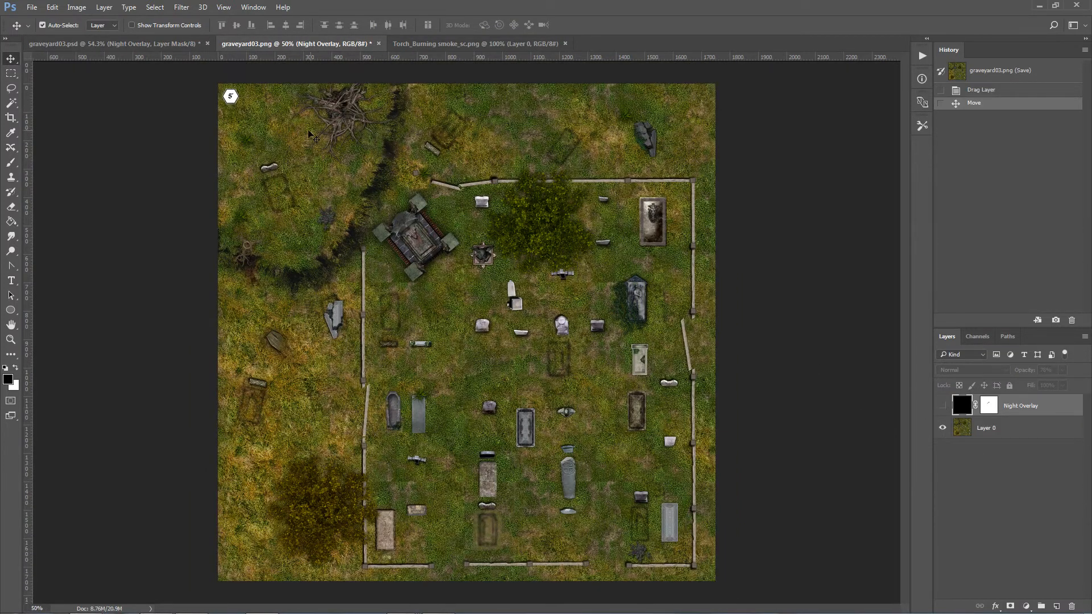
# Step: Look over the Graveyard group in graveyard03.psd, and try deleting the Night Overlay layer from graveyard03.png before restoring it
pyautogui.click(142, 44)
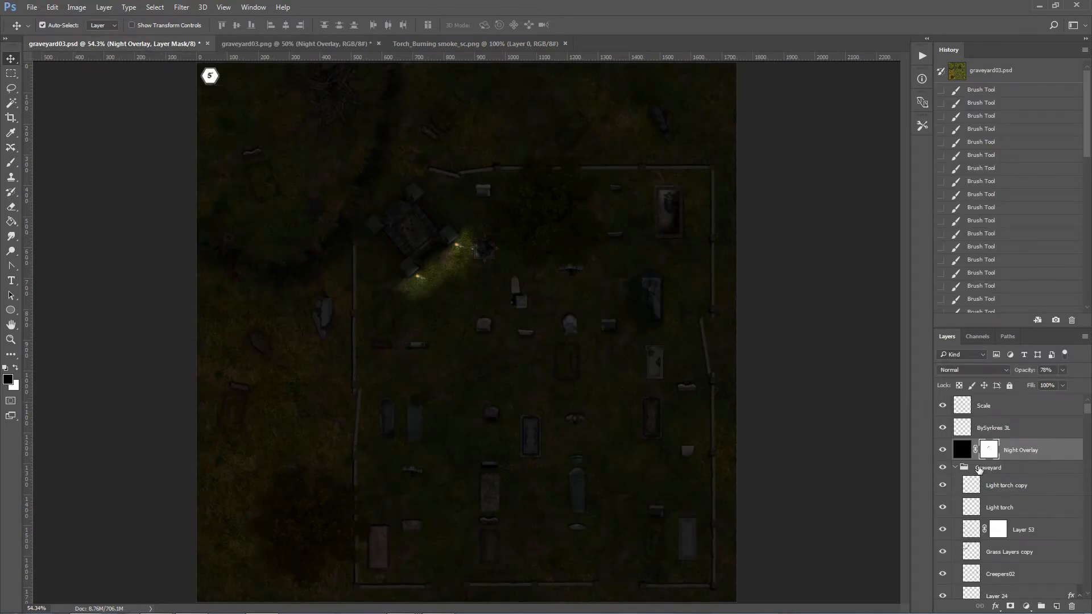
pyautogui.click(978, 469)
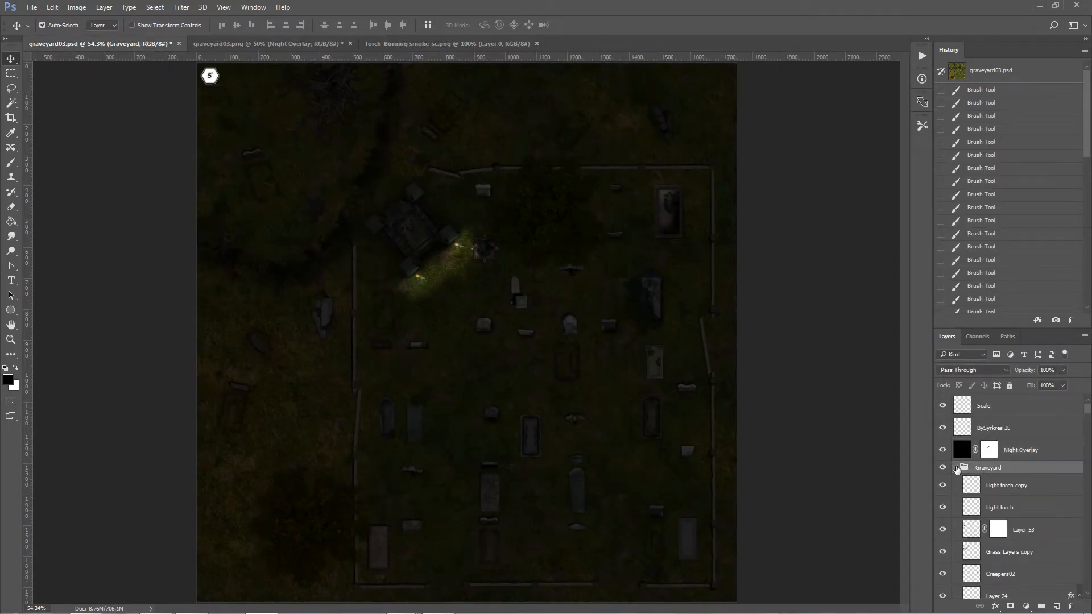
pyautogui.click(294, 44)
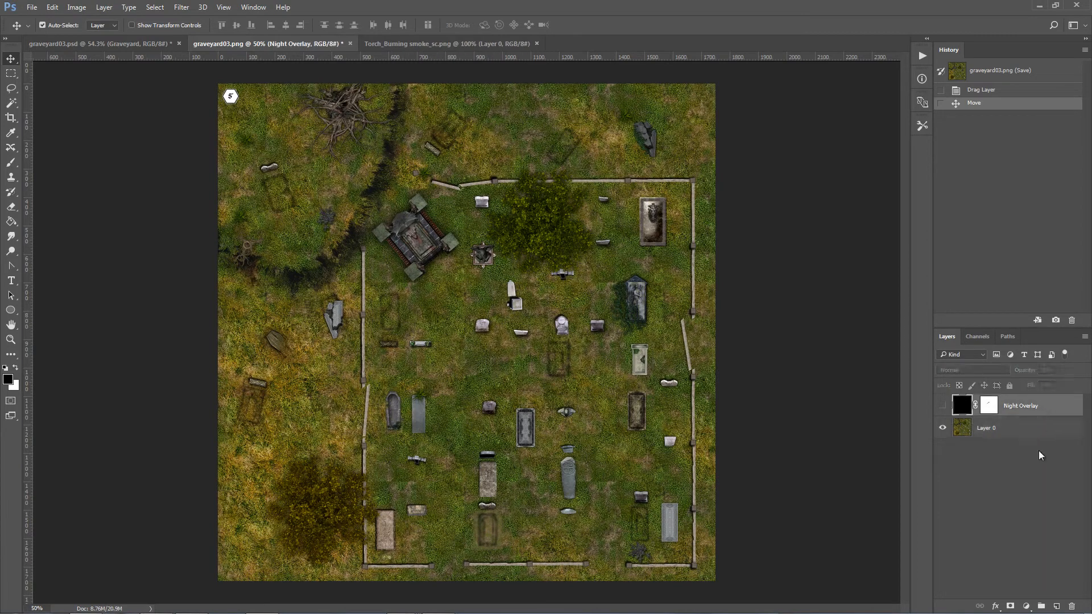
pyautogui.click(1071, 607)
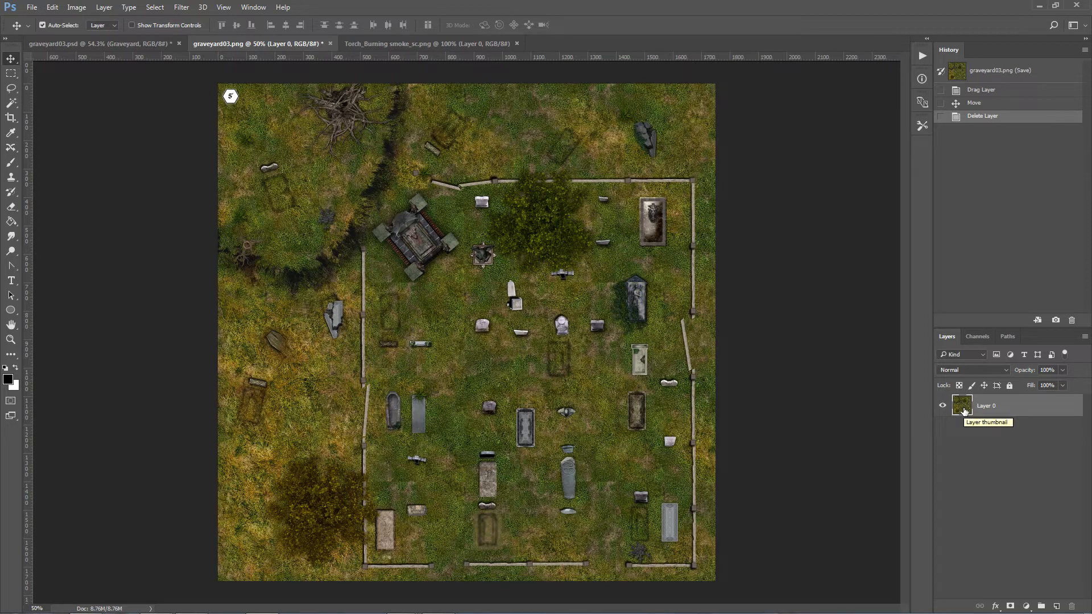
pyautogui.hotkey('ctrl', 'z')
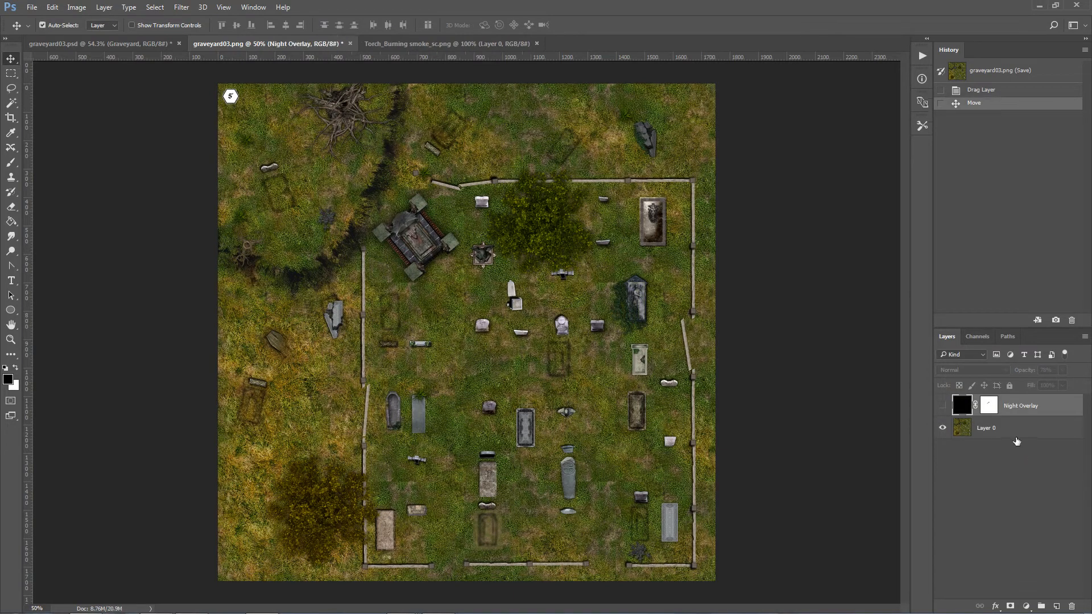
# Step: Select Layer 0 and inspect the Hue/Saturation settings recorded in the Gothic Transform action without applying them
pyautogui.click(958, 437)
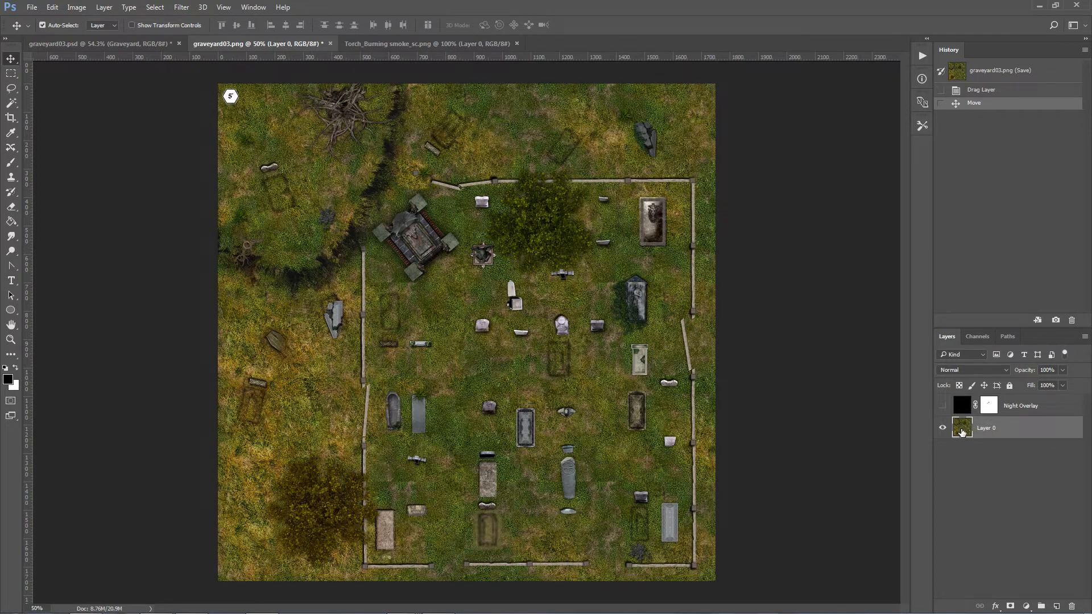
pyautogui.click(921, 55)
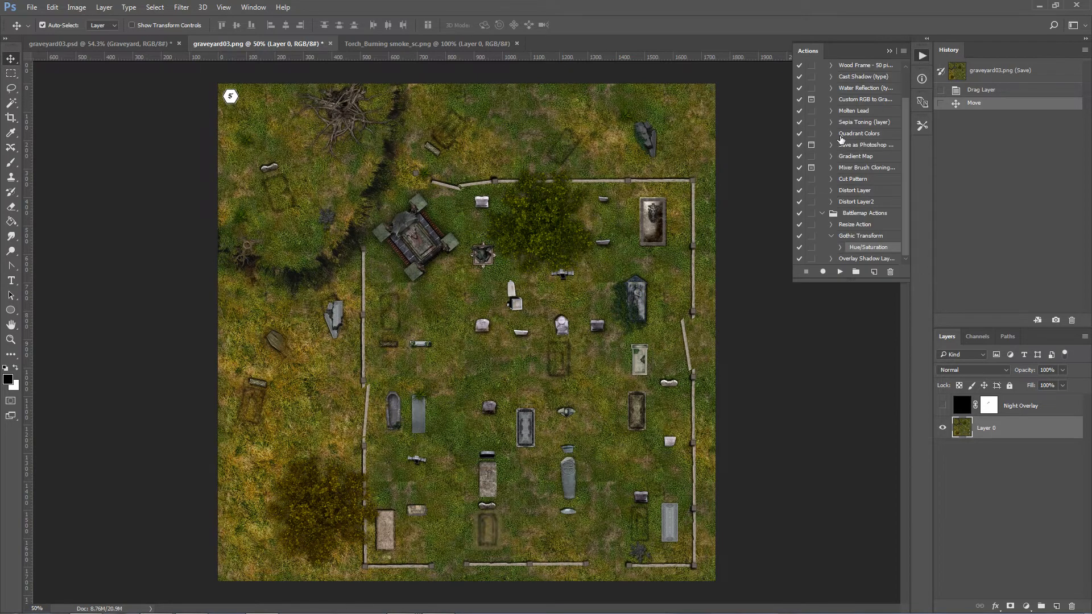
pyautogui.click(846, 238)
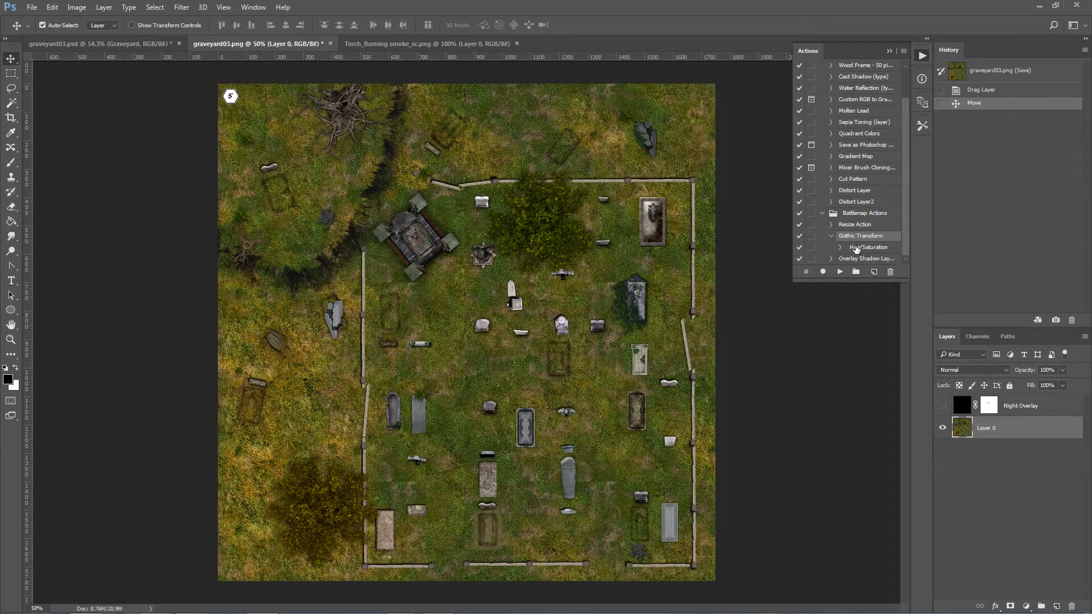
pyautogui.click(855, 248)
pyautogui.doubleClick(855, 249)
pyautogui.moveTo(770, 337); pyautogui.dragTo(798, 330)
pyautogui.click(883, 368)
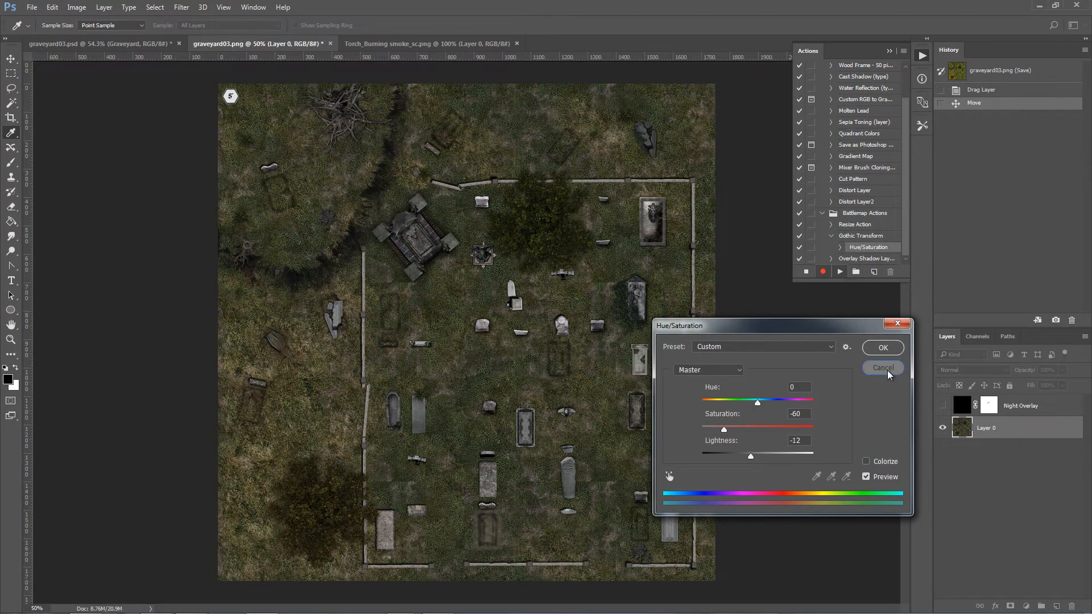
# Step: Preview a manual Hue/Saturation adjustment on Layer 0 with Saturation -60 and Lightness -12, try a darker Lightness, and cancel it
pyautogui.click(76, 8)
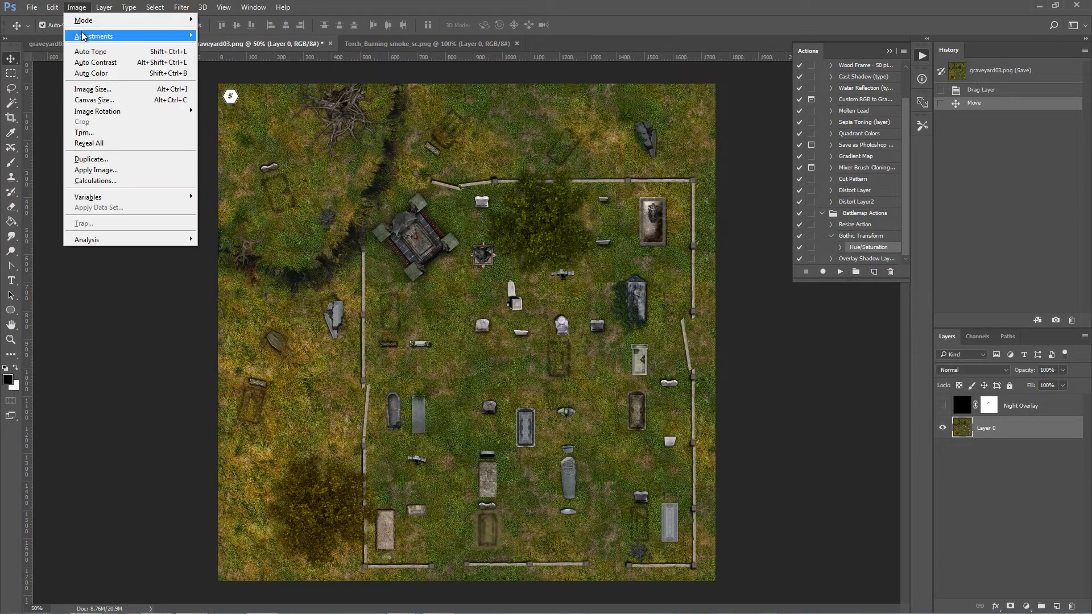
pyautogui.moveTo(91, 36)
pyautogui.click(250, 97)
pyautogui.moveTo(739, 336); pyautogui.dragTo(767, 353)
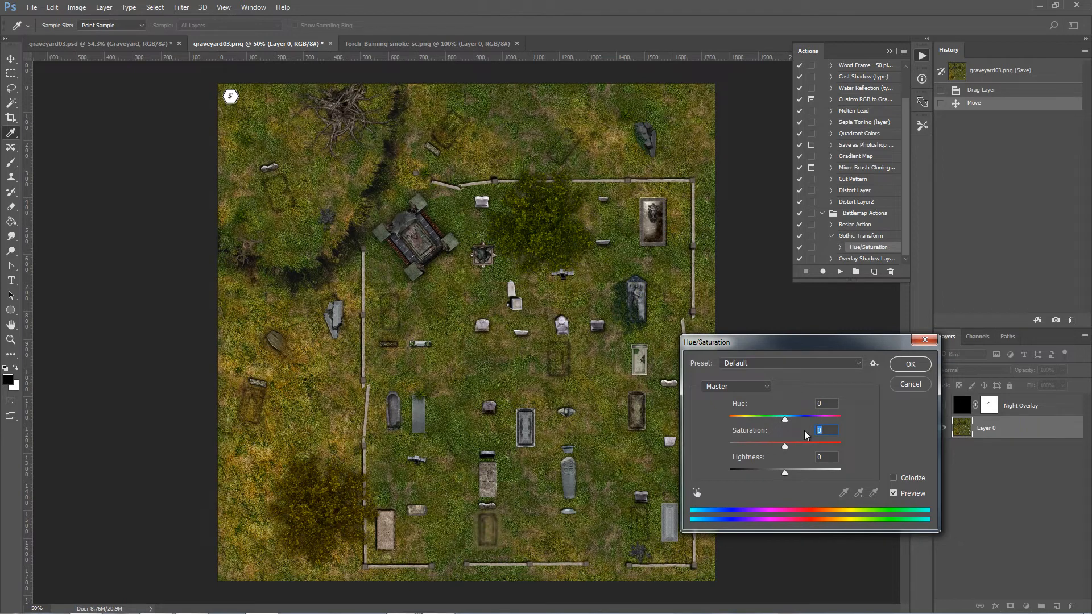
pyautogui.click(826, 430)
pyautogui.write('-60')
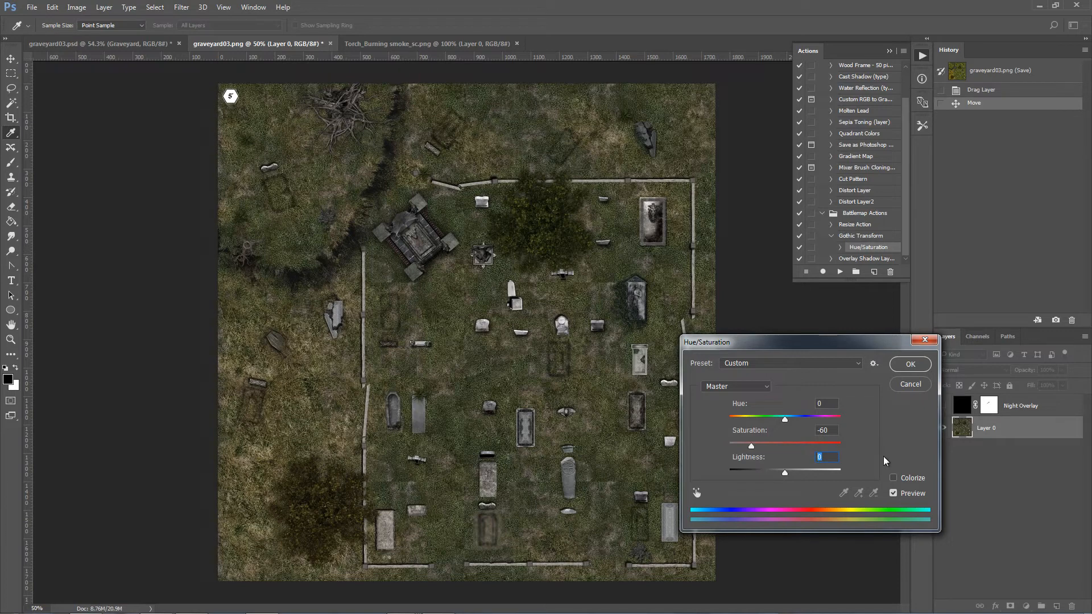
pyautogui.write('-12')
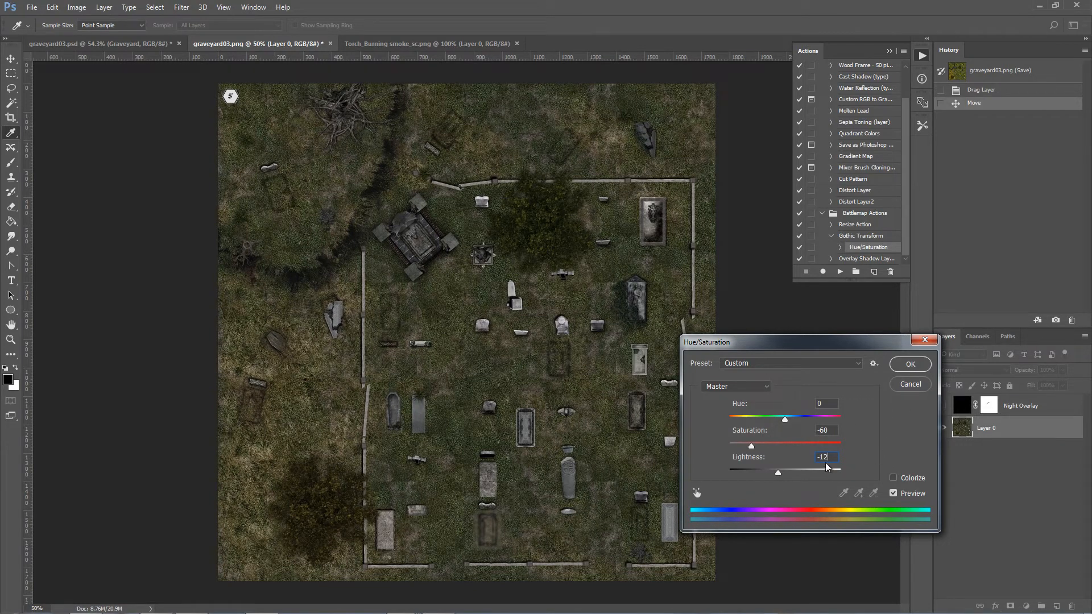
pyautogui.moveTo(777, 476); pyautogui.dragTo(773, 476)
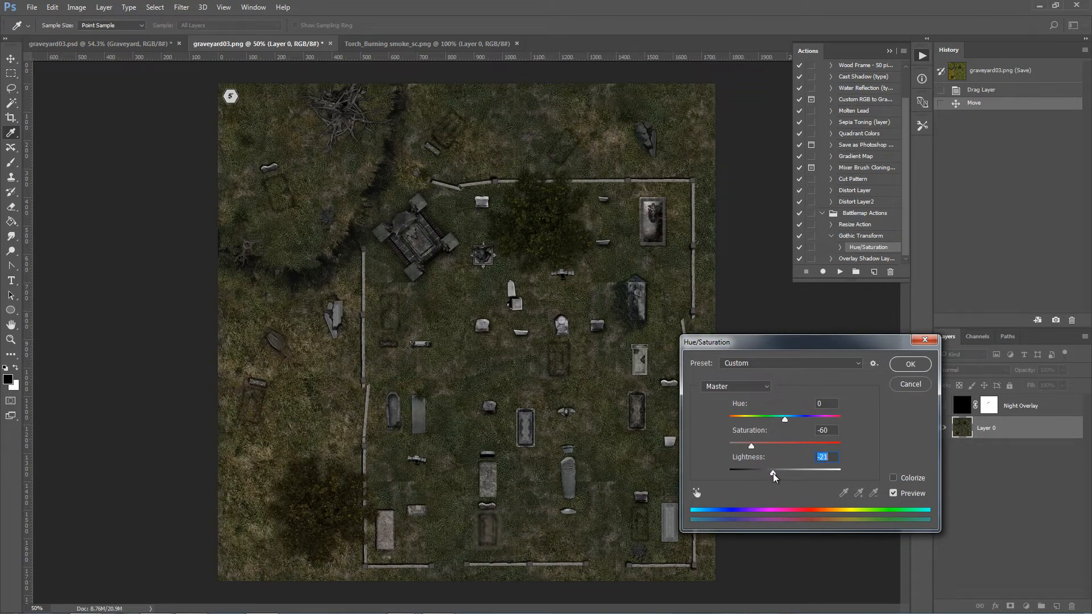
pyautogui.click(910, 384)
# Step: Apply the Gothic Transform action's Hue/Saturation adjustment to Layer 0 with Saturation -60 and Lightness -12
pyautogui.doubleClick(870, 248)
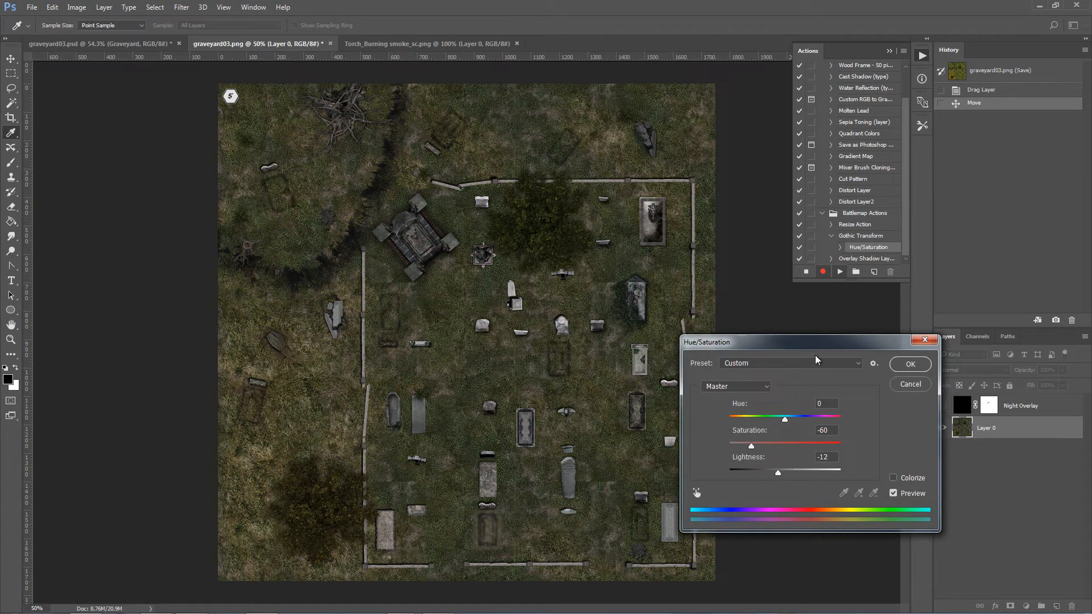
pyautogui.moveTo(820, 345); pyautogui.dragTo(786, 408)
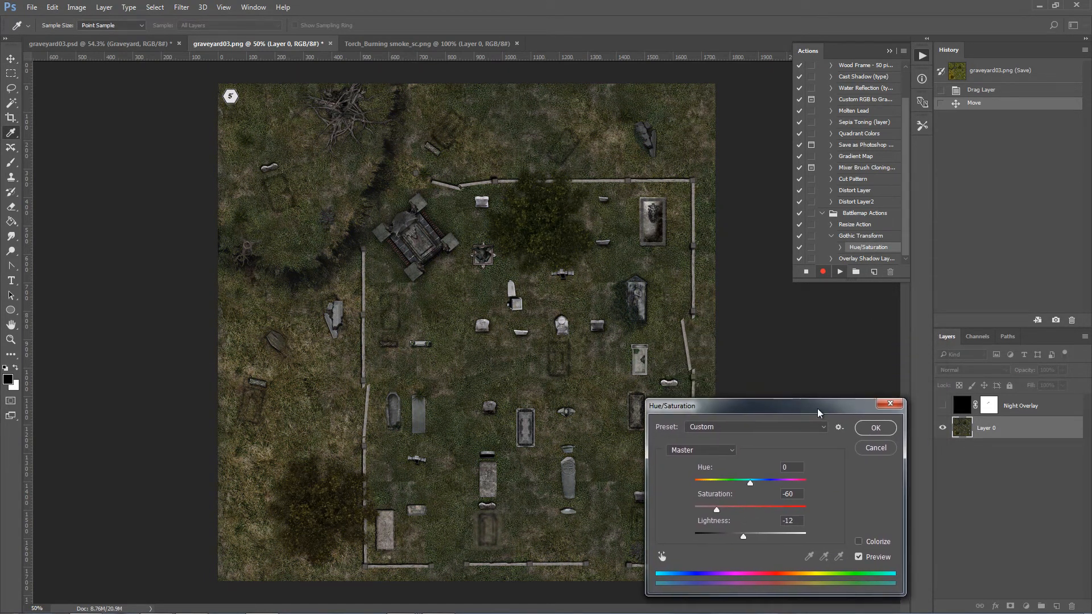
pyautogui.click(873, 429)
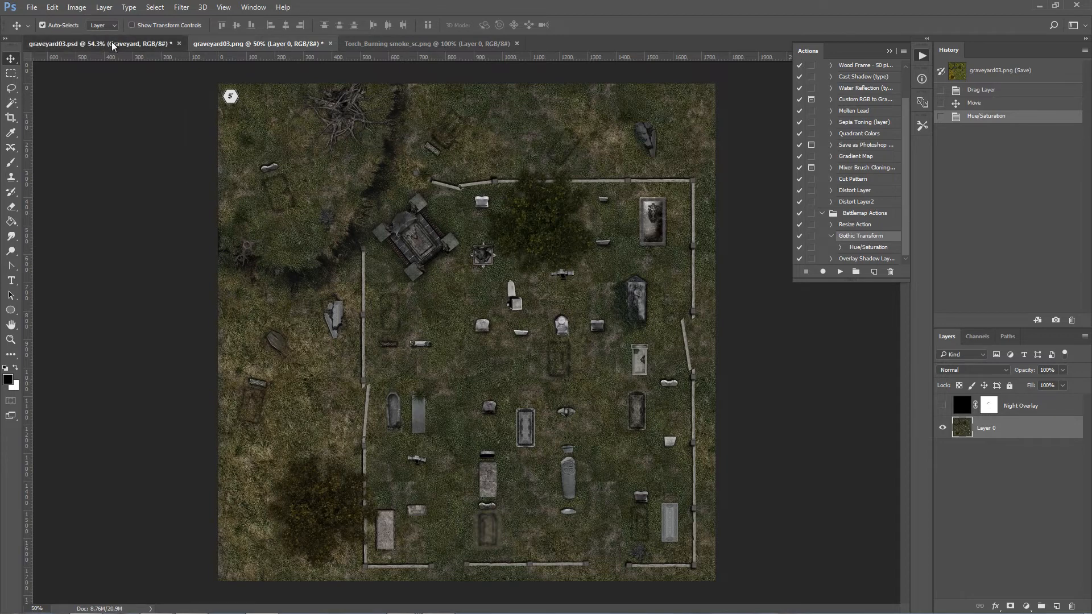
# Step: Compare the desaturated map with graveyard03.psd, and toggle the Night Overlay layer to check its day and night looks
pyautogui.click(137, 43)
pyautogui.click(223, 45)
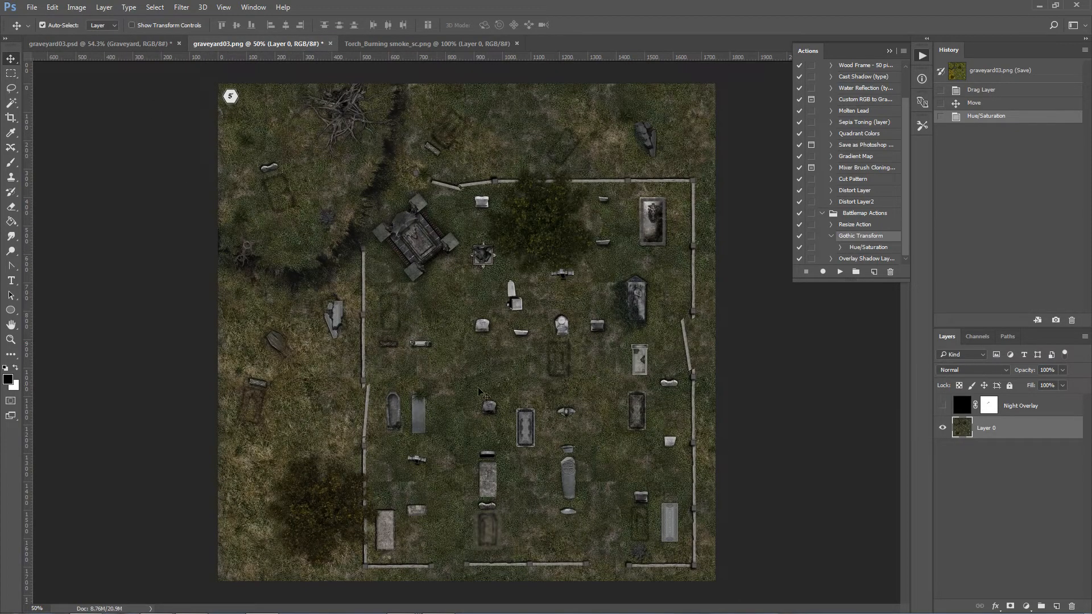
pyautogui.click(942, 406)
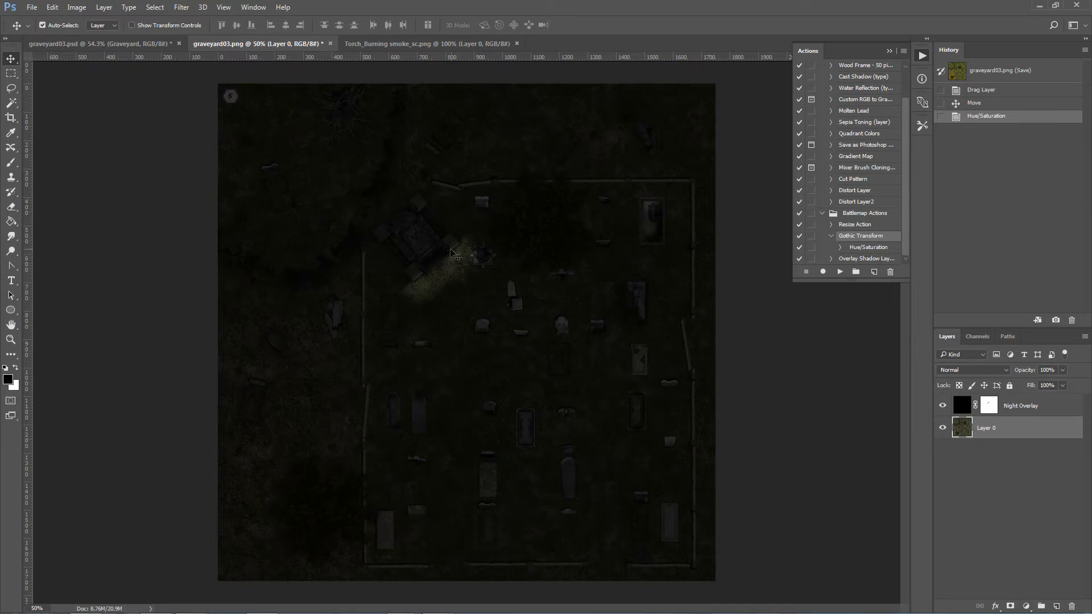
pyautogui.click(942, 406)
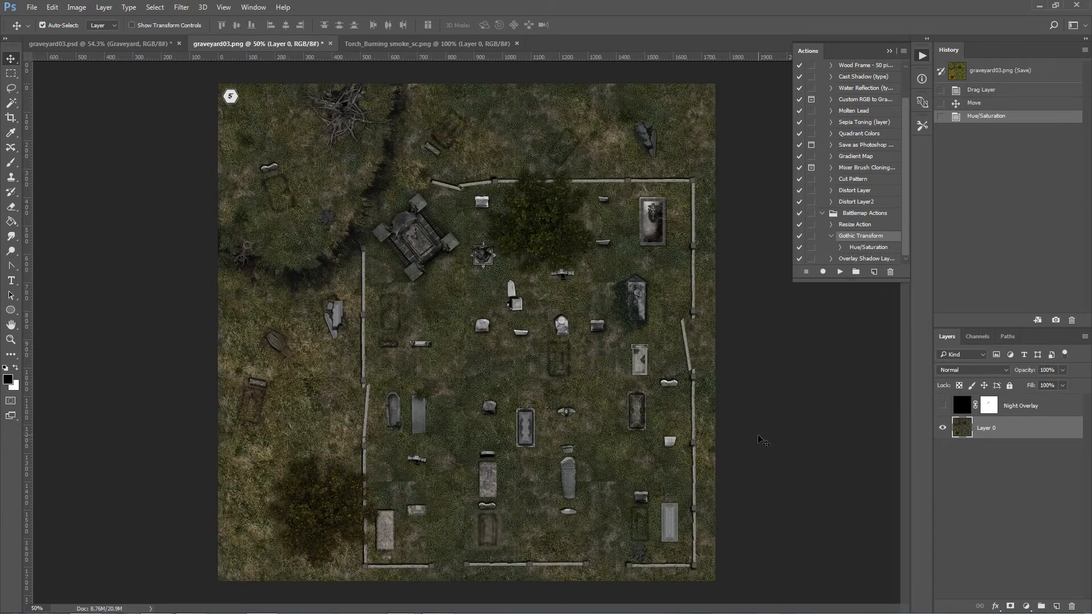
pyautogui.click(942, 406)
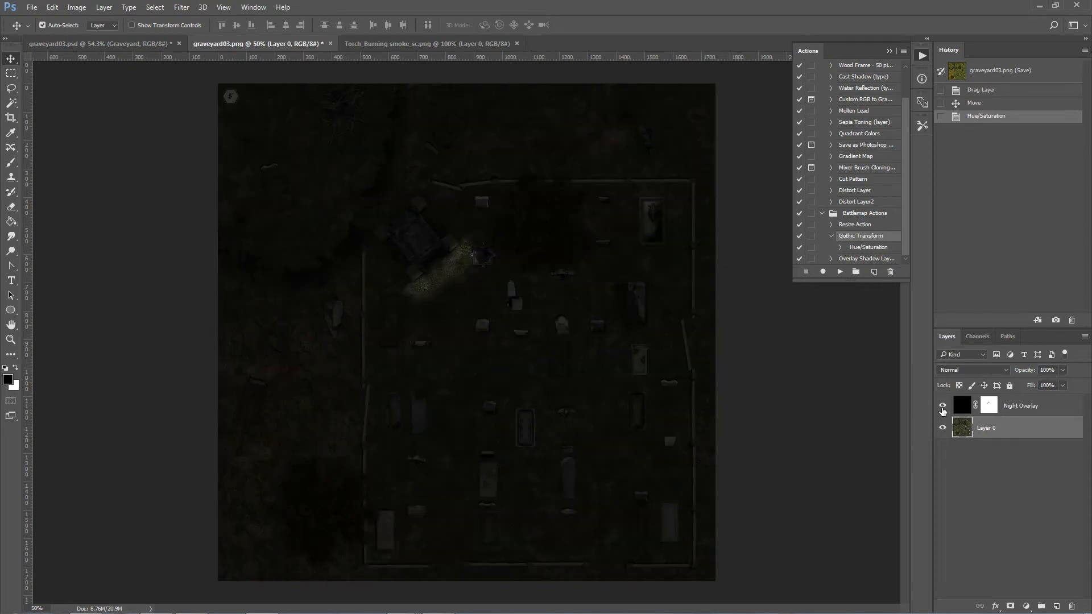
pyautogui.click(941, 408)
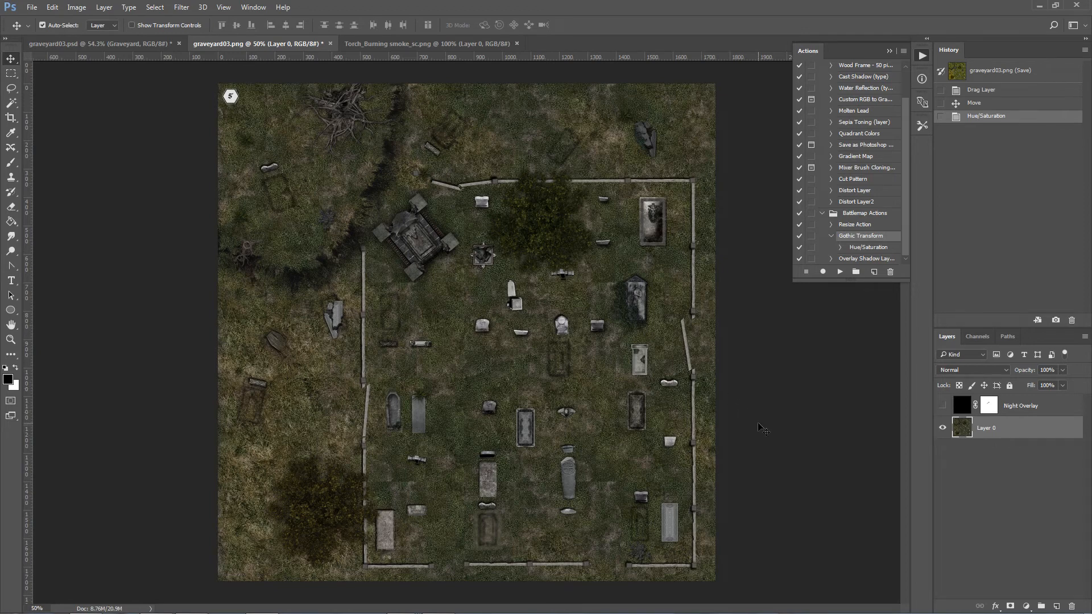